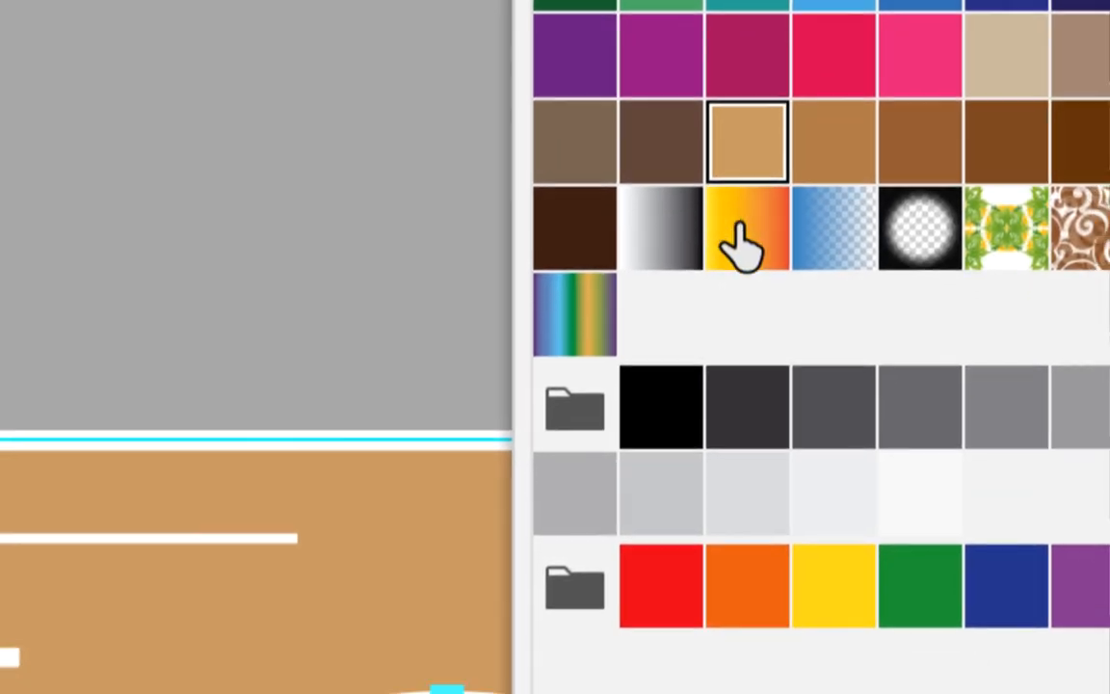
Fill the branch shape with the yellow-to-red gradient swatch and clear the floating panels away from the artwork
left_click(739, 313)
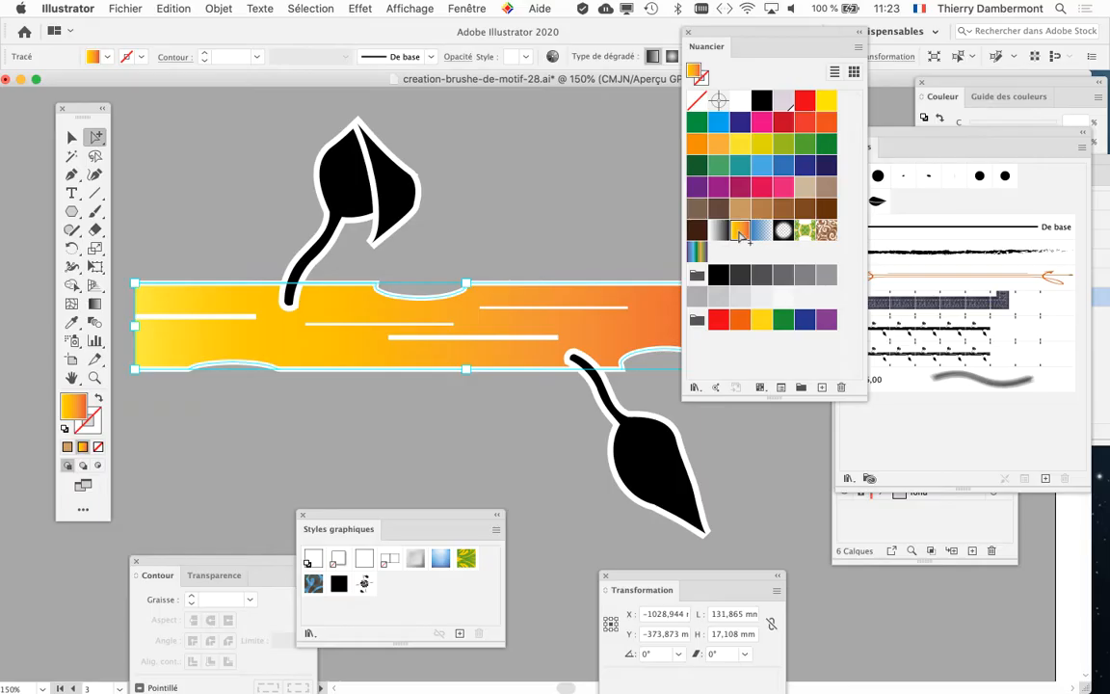
left_click_drag(697, 122, 750, 415)
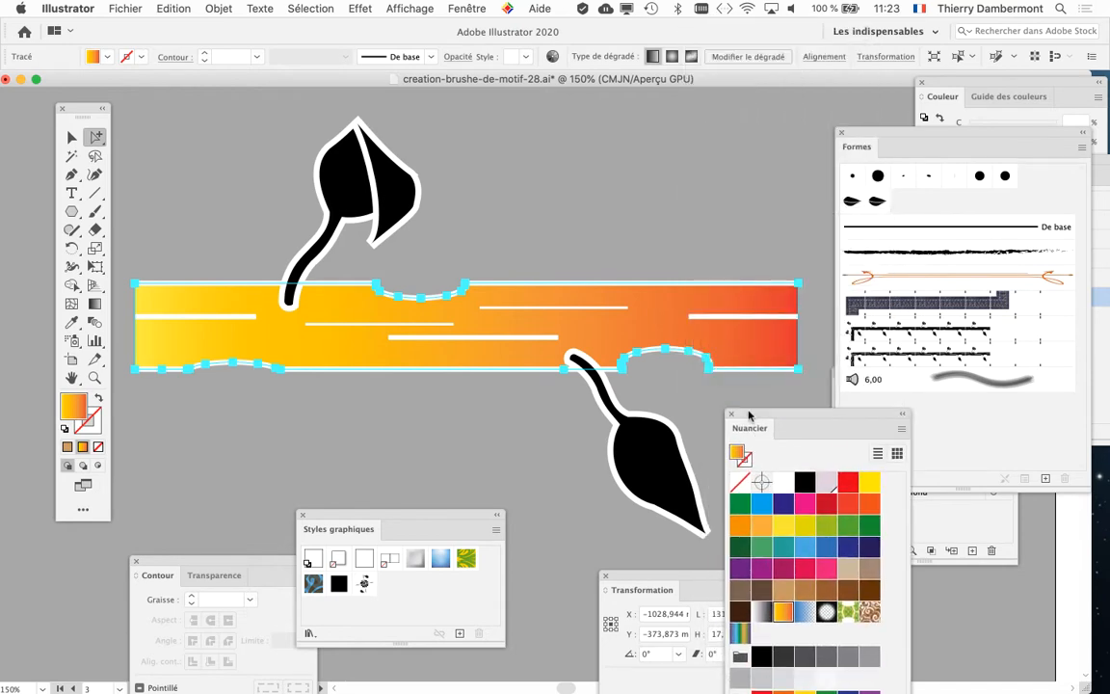
left_click_drag(92, 107, 71, 107)
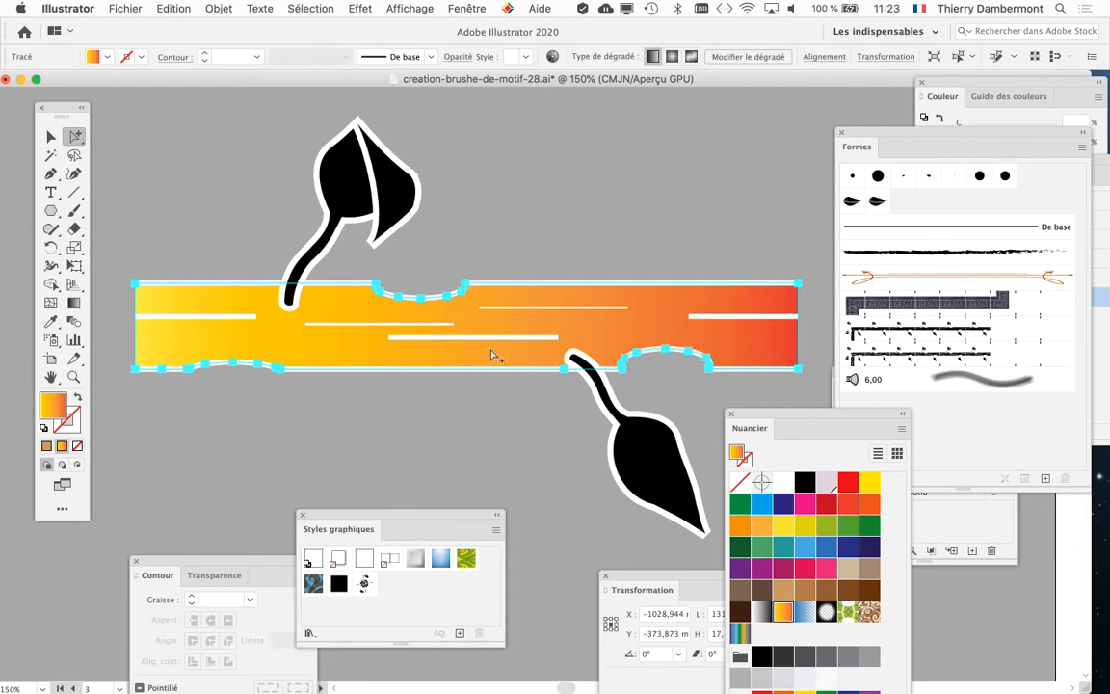
Show the gradient settings, try a 90° angle on the branch fill, and set the angle to -90°
left_click(469, 9)
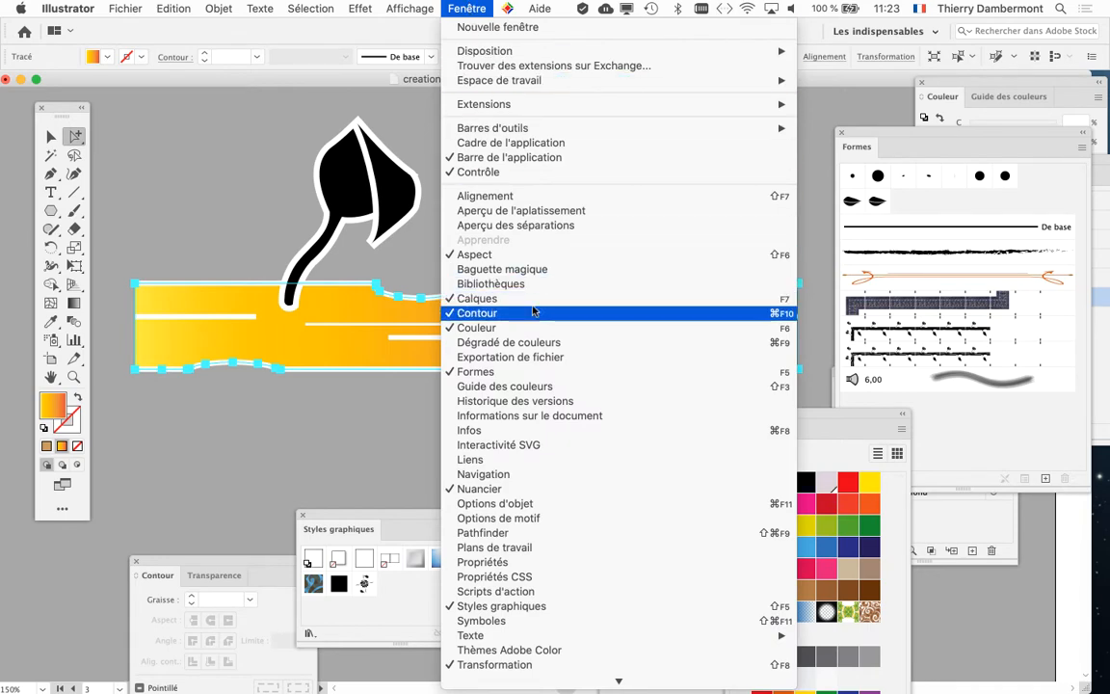
left_click(508, 342)
left_click_drag(965, 152, 613, 47)
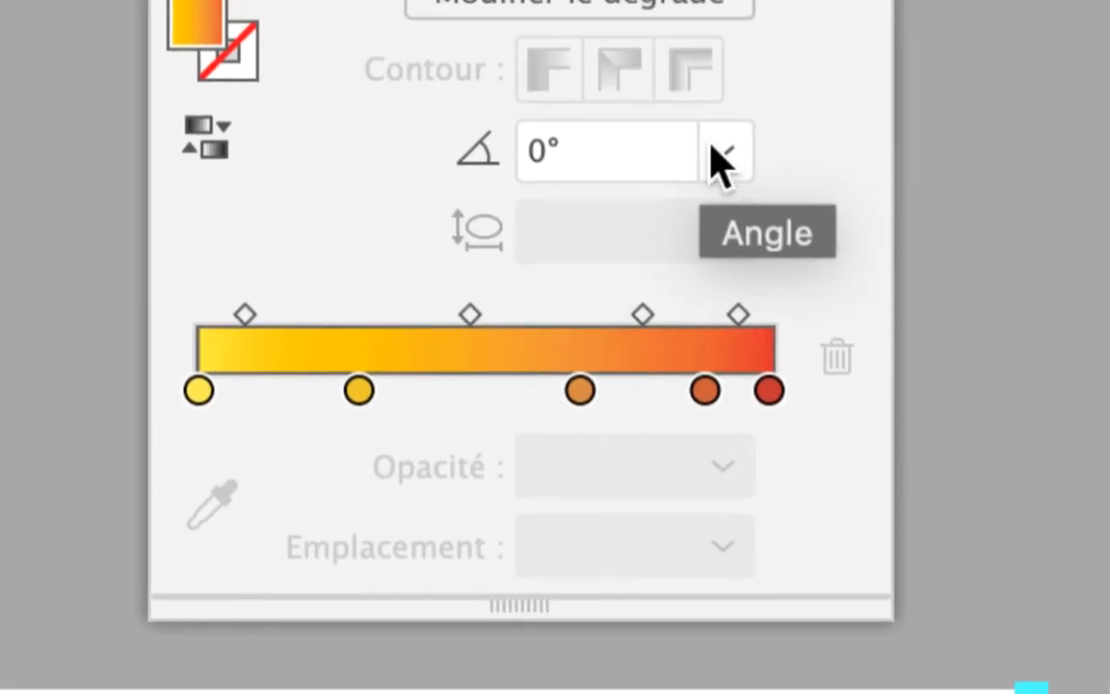
left_click(719, 155)
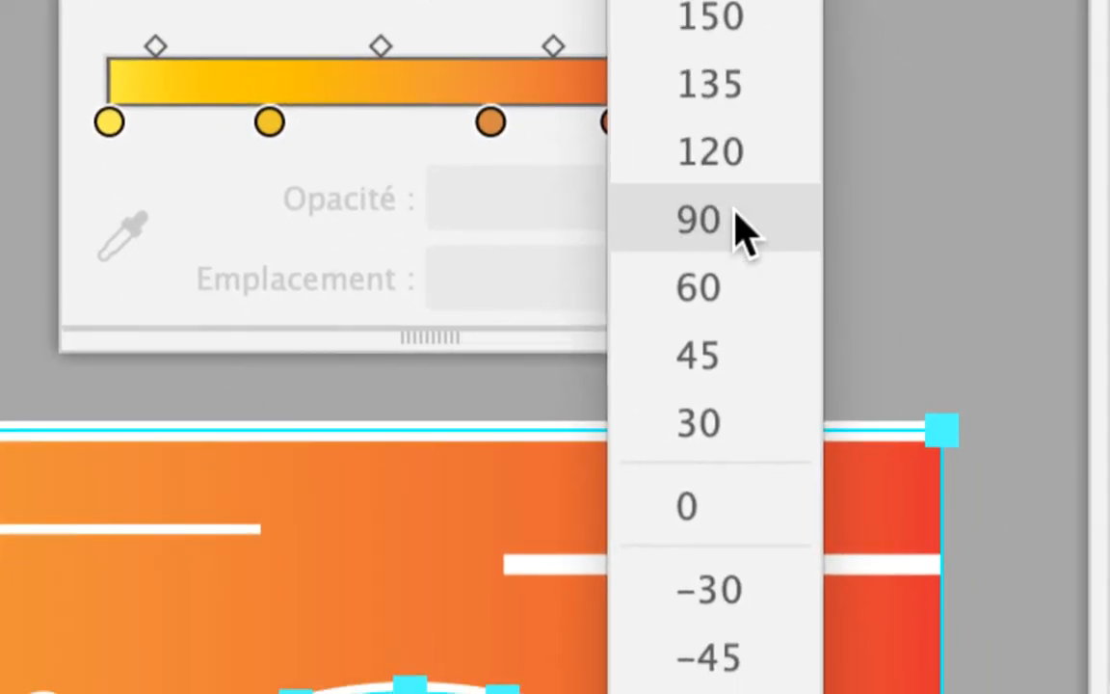
left_click(738, 227)
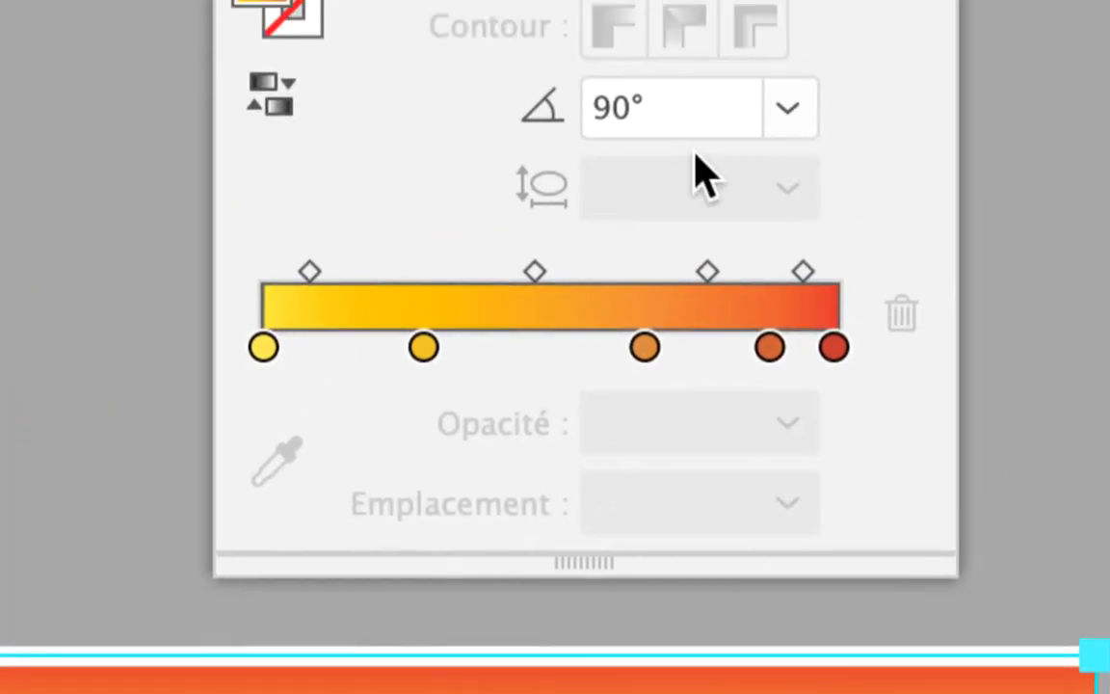
left_click(719, 155)
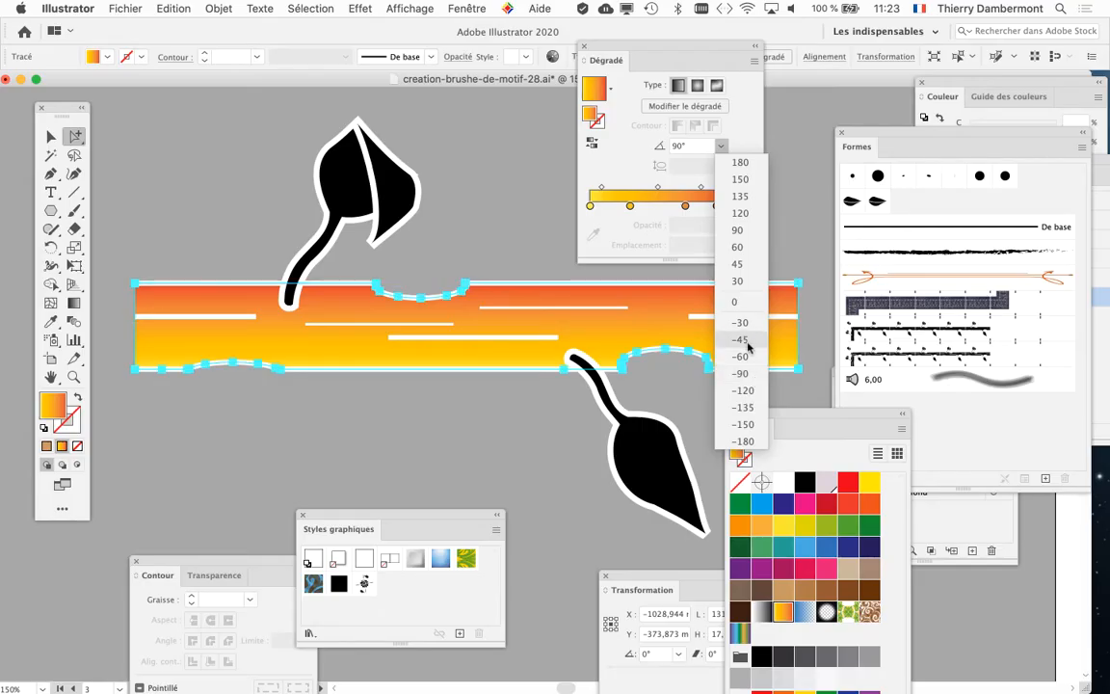
left_click(757, 379)
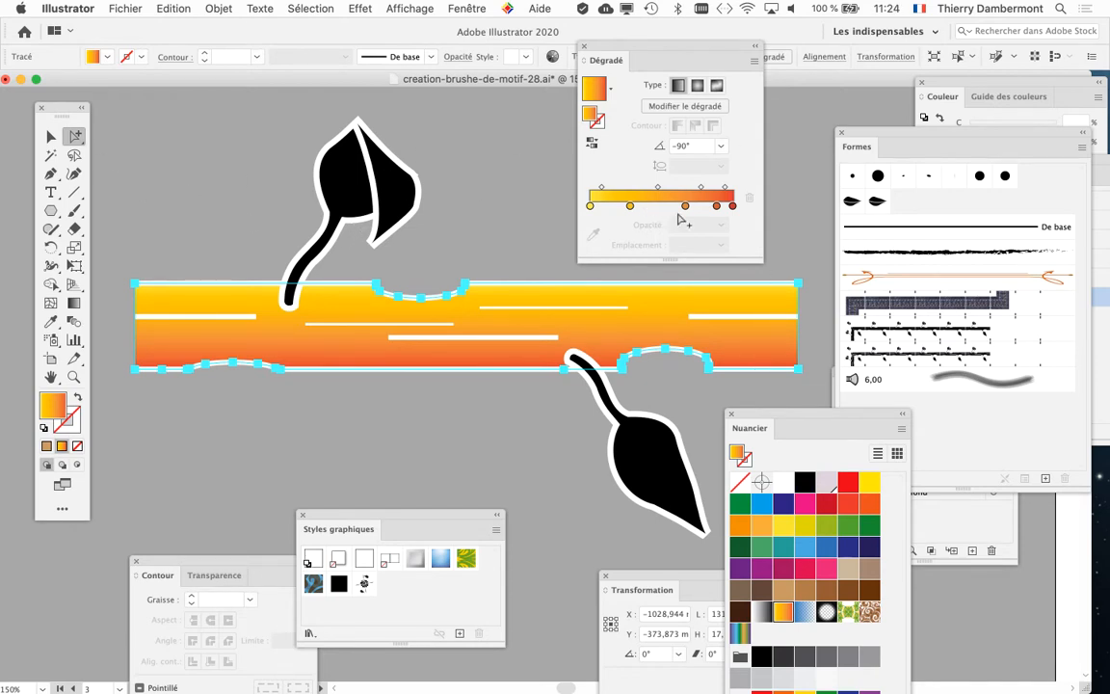
Replace the gradient's start colour with medium brown and end colour with beige, and remove the orange-red stop near the end
key("super")
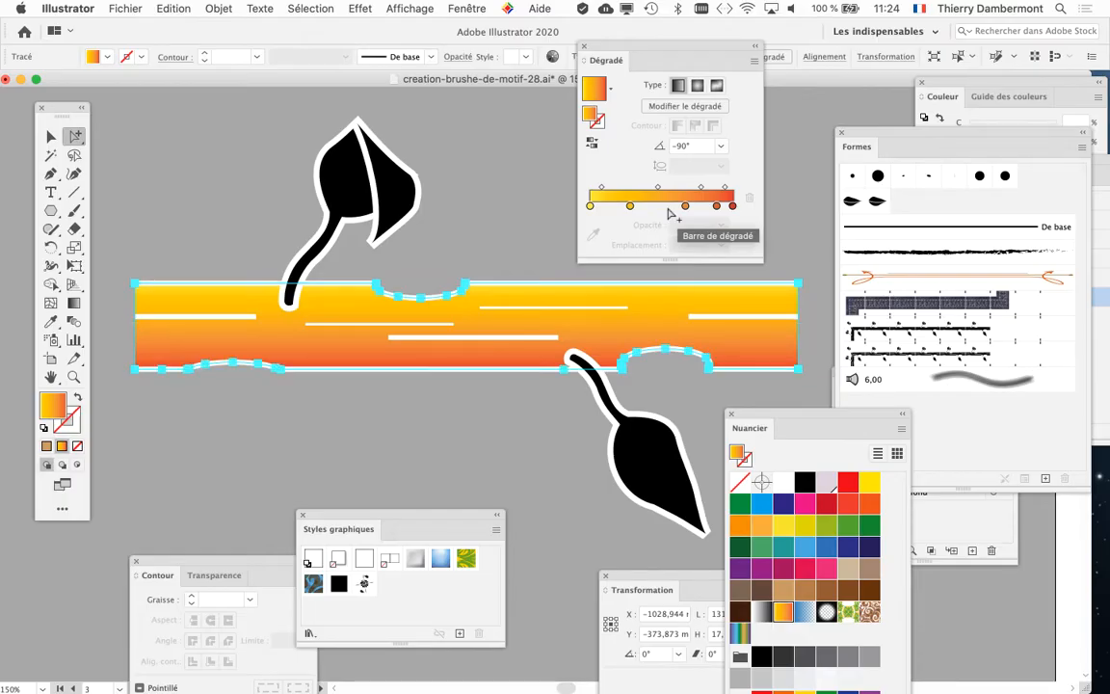
left_click_drag(775, 427, 841, 42)
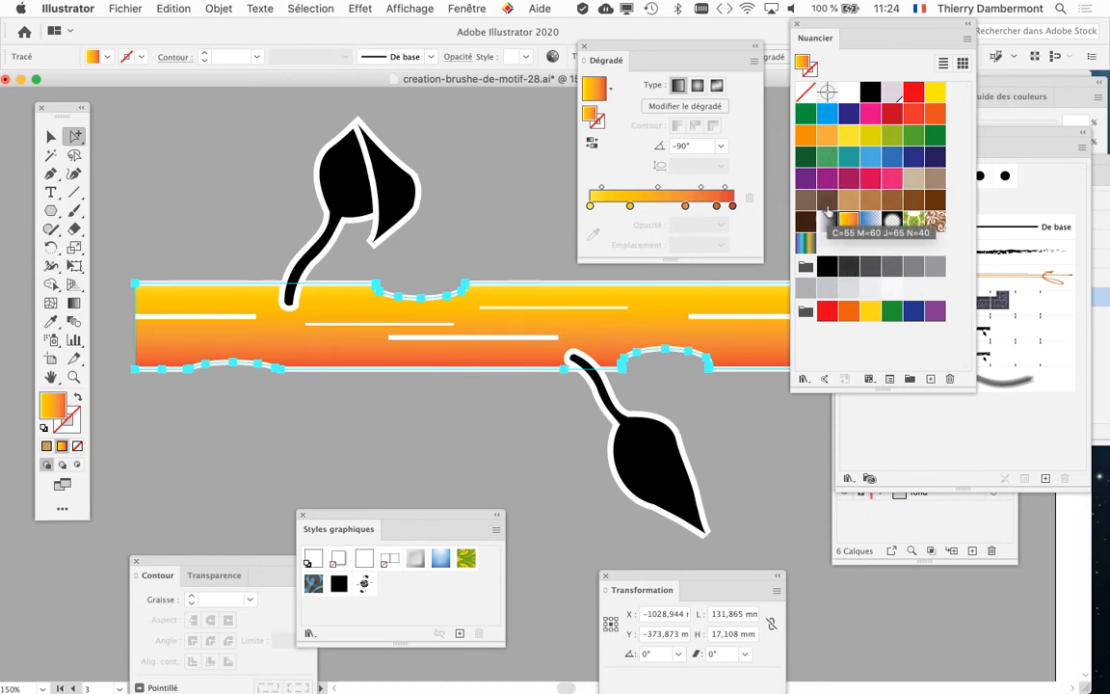
left_click_drag(870, 200, 590, 206)
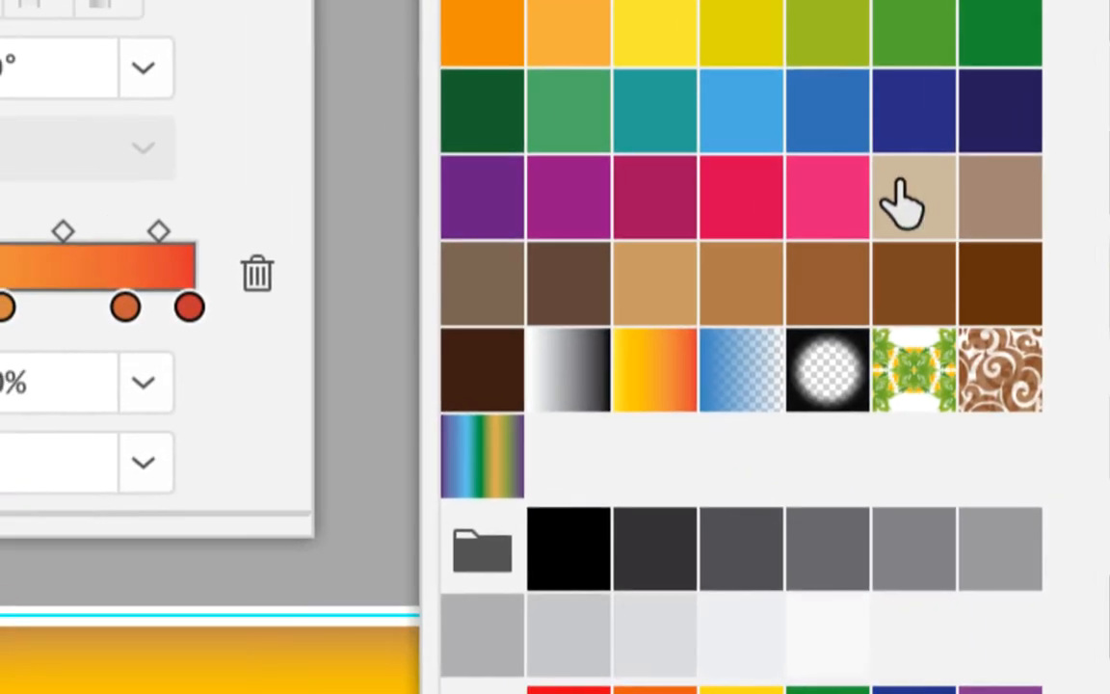
left_click_drag(1031, 504, 387, 612)
left_click_drag(781, 227, 714, 227)
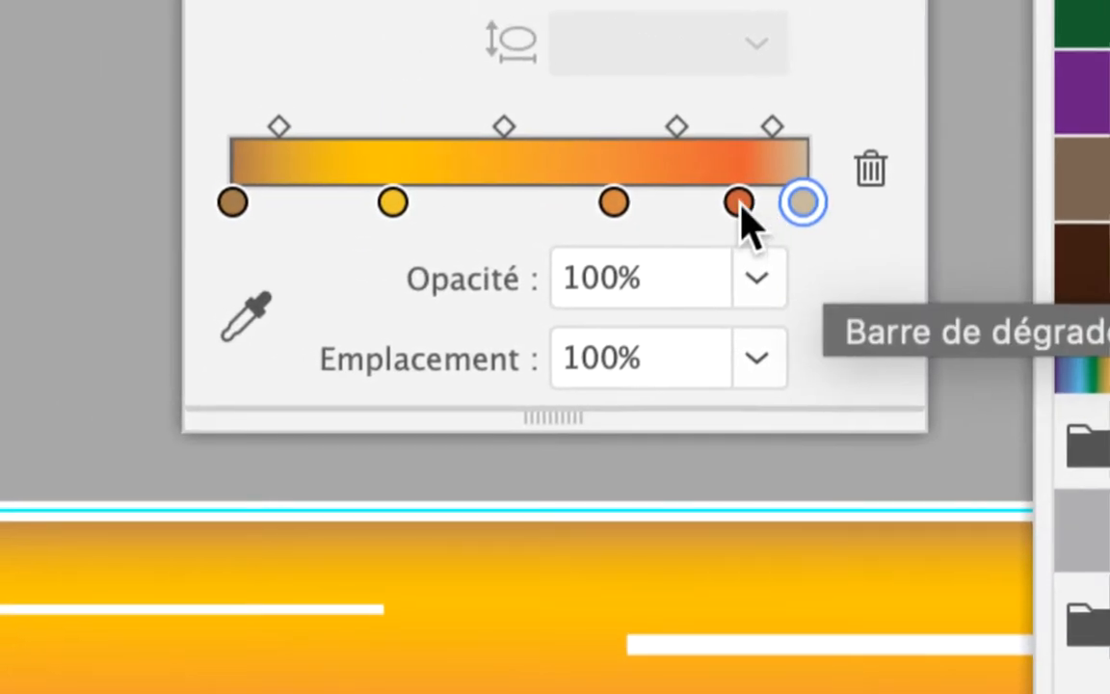
left_click_drag(742, 205, 748, 248)
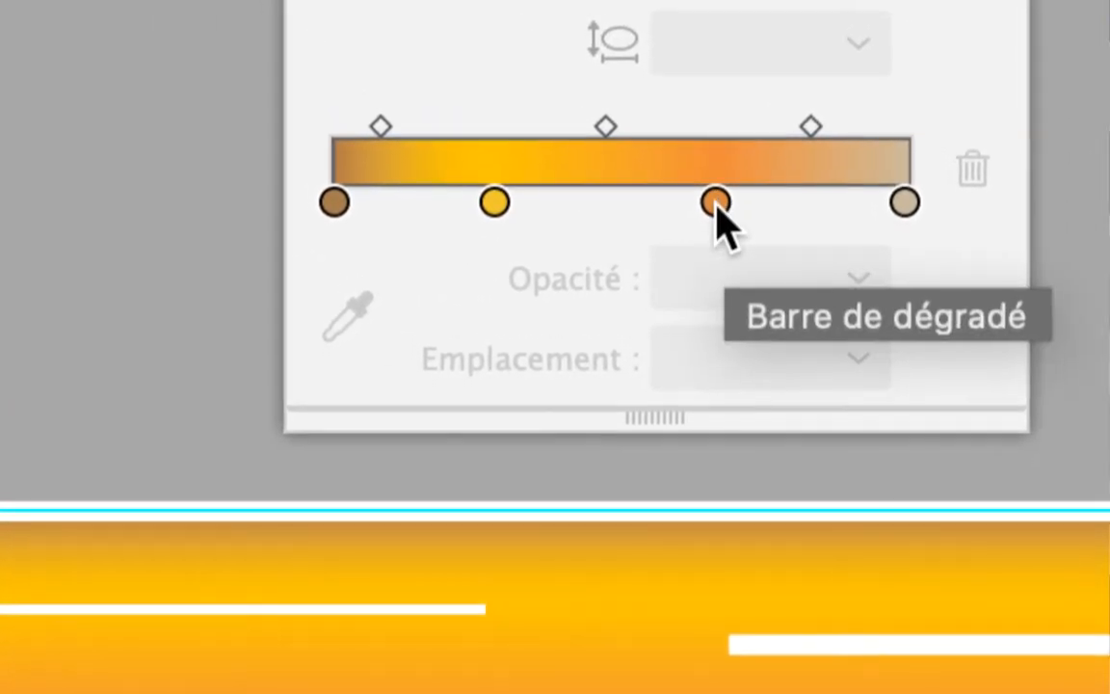
View the colour mixer and swatch options for the gradient's orange stop without changing its colour
left_click(715, 203)
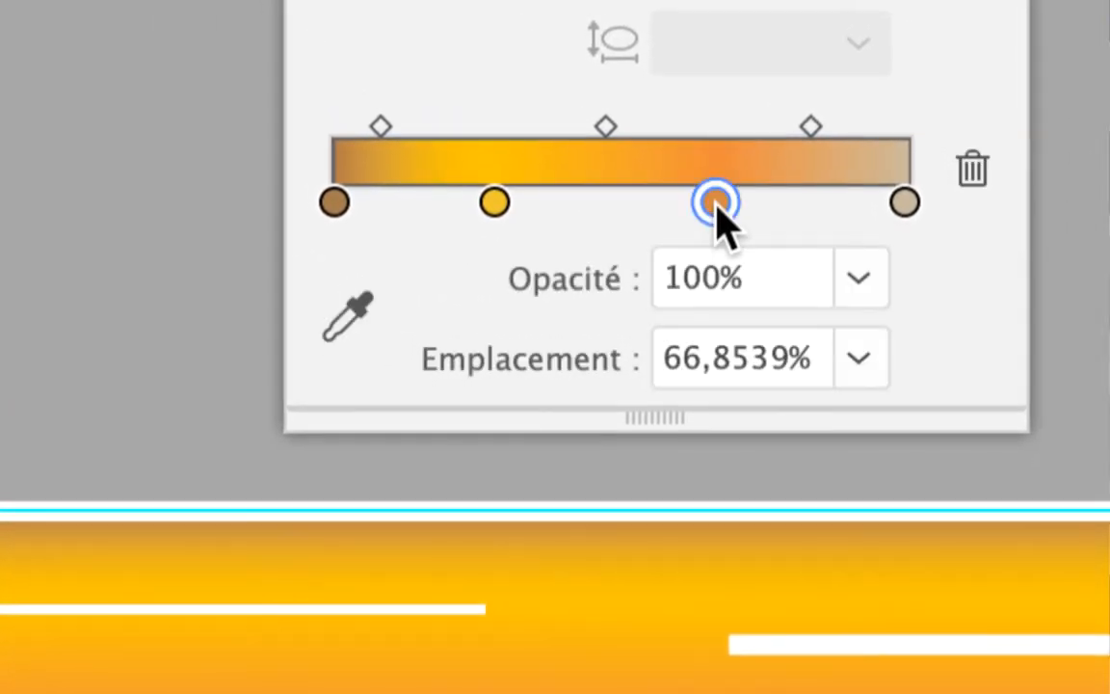
double_click(715, 203)
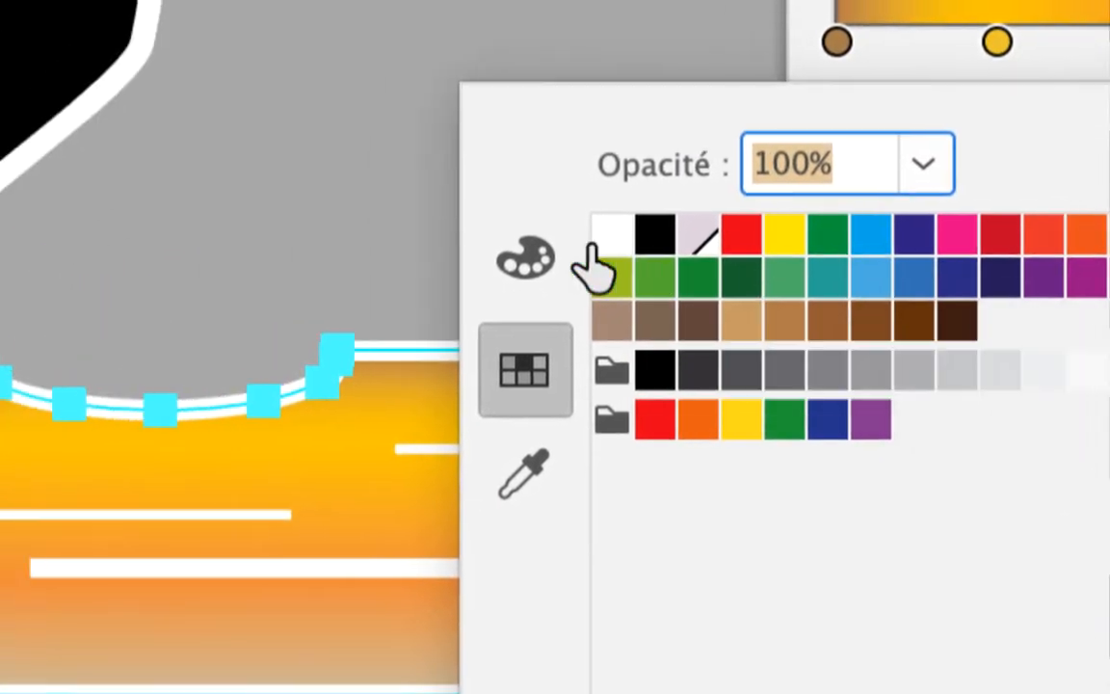
left_click(588, 147)
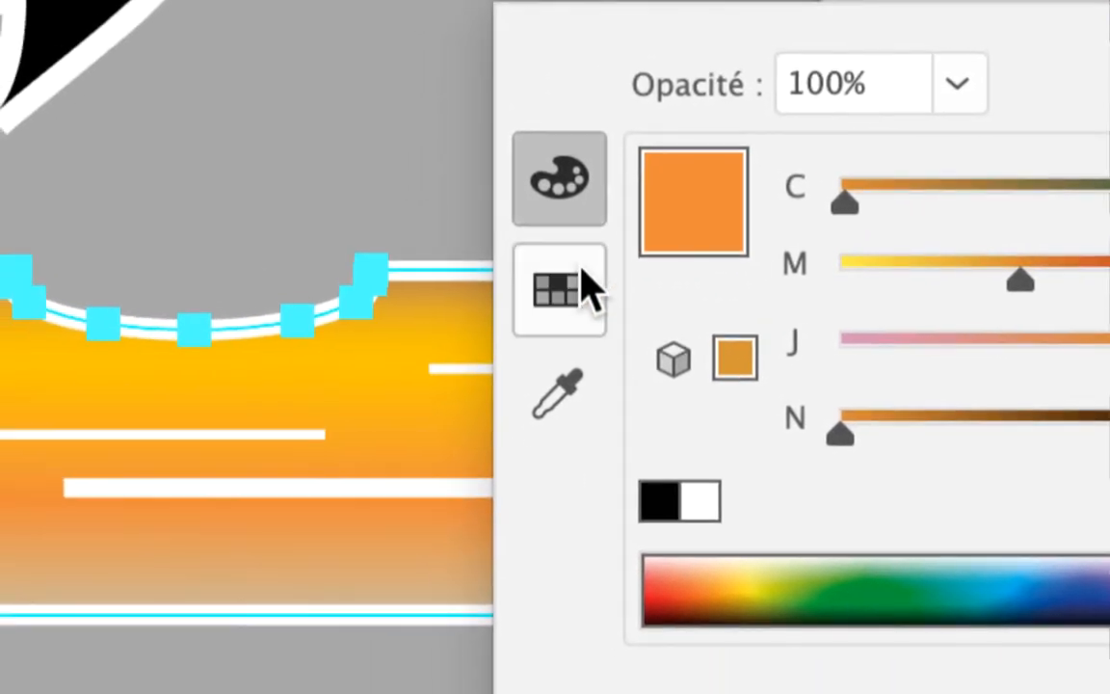
left_click(127, 313)
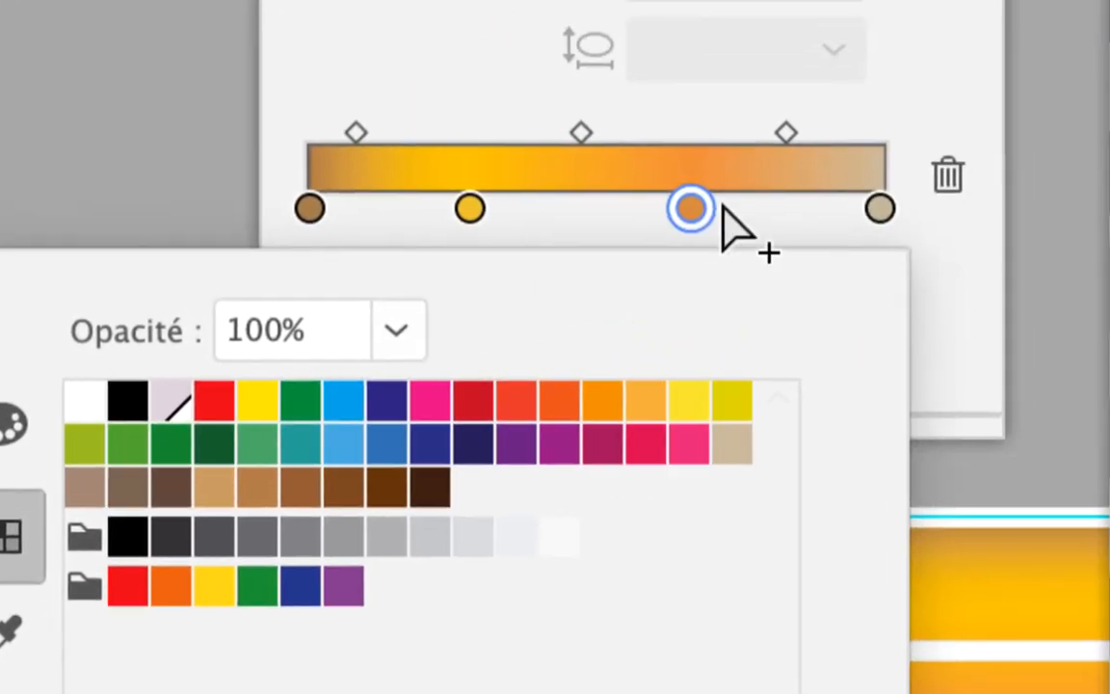
left_click(919, 143)
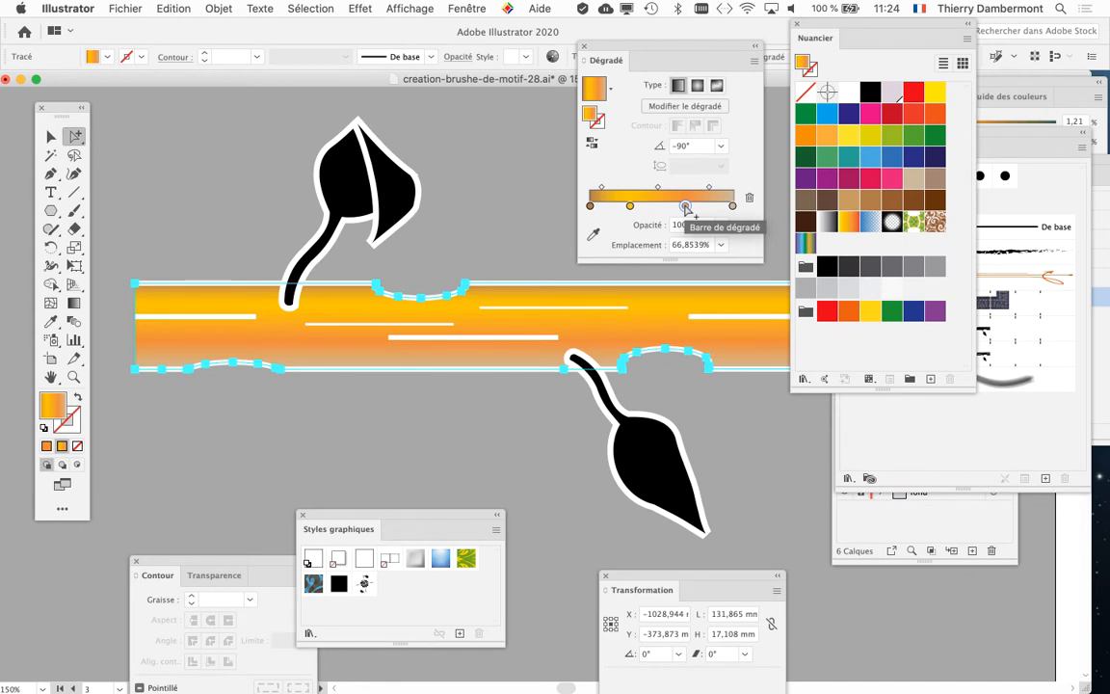
View the list of available swatch libraries
left_click_drag(607, 55, 612, 32)
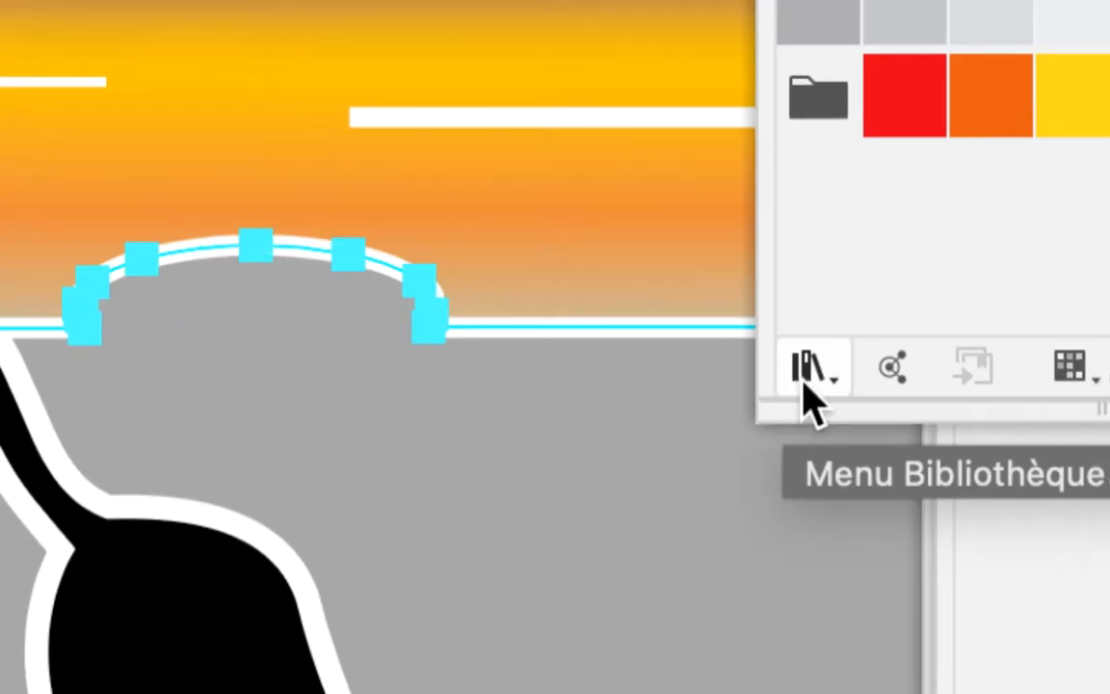
left_click(801, 383)
mouse_move(807, 395)
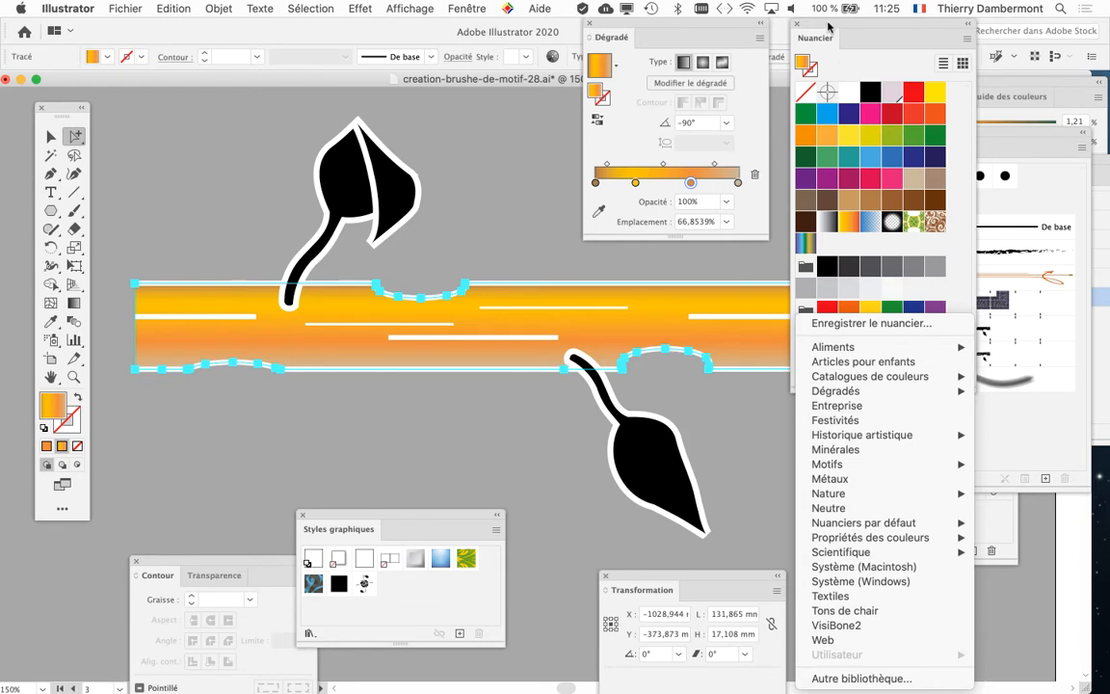
left_click(827, 27)
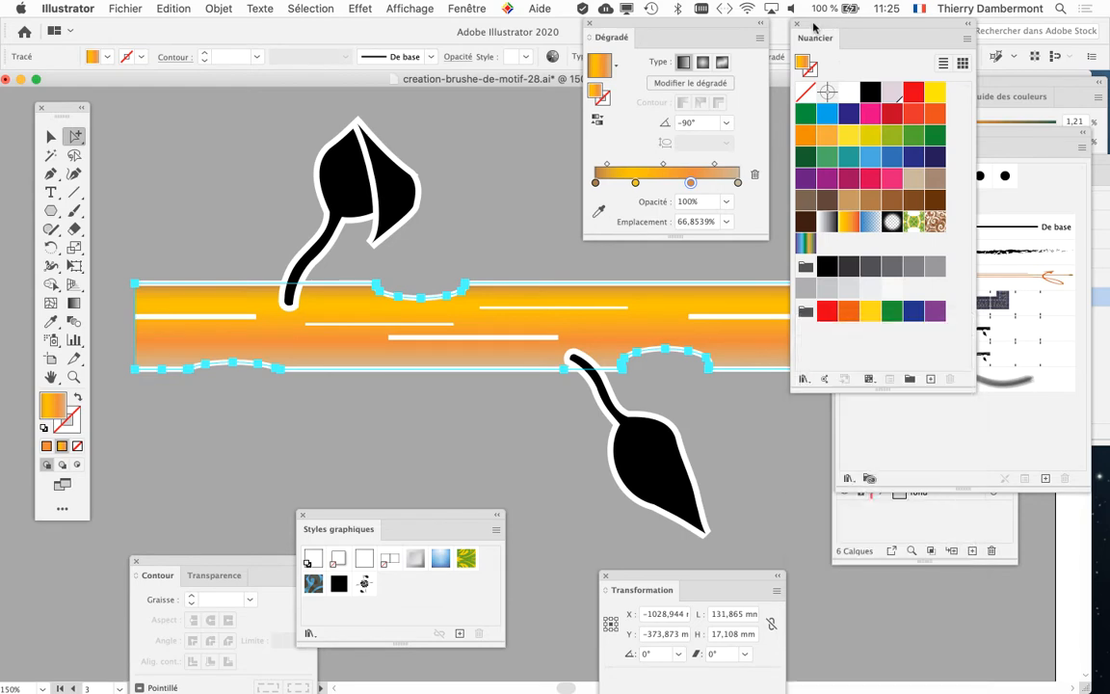
Fill the upper leaf's folded flap with medium green and its body and stem with dark green
left_click_drag(827, 27, 882, 27)
left_click(405, 189)
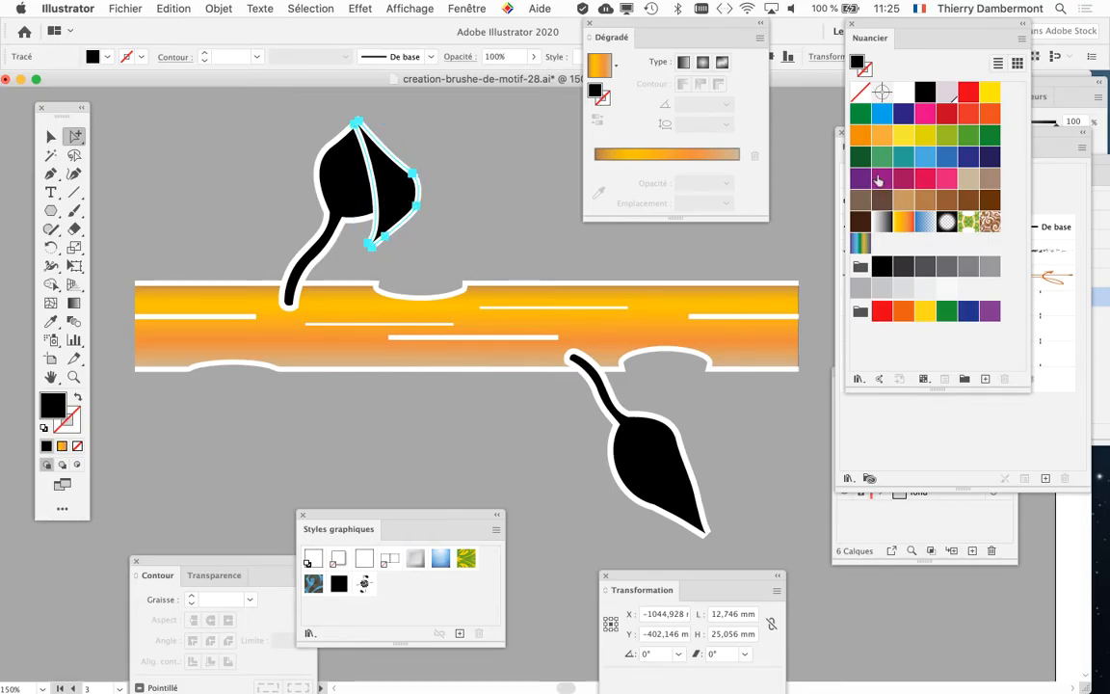
left_click(882, 159)
left_click(360, 184)
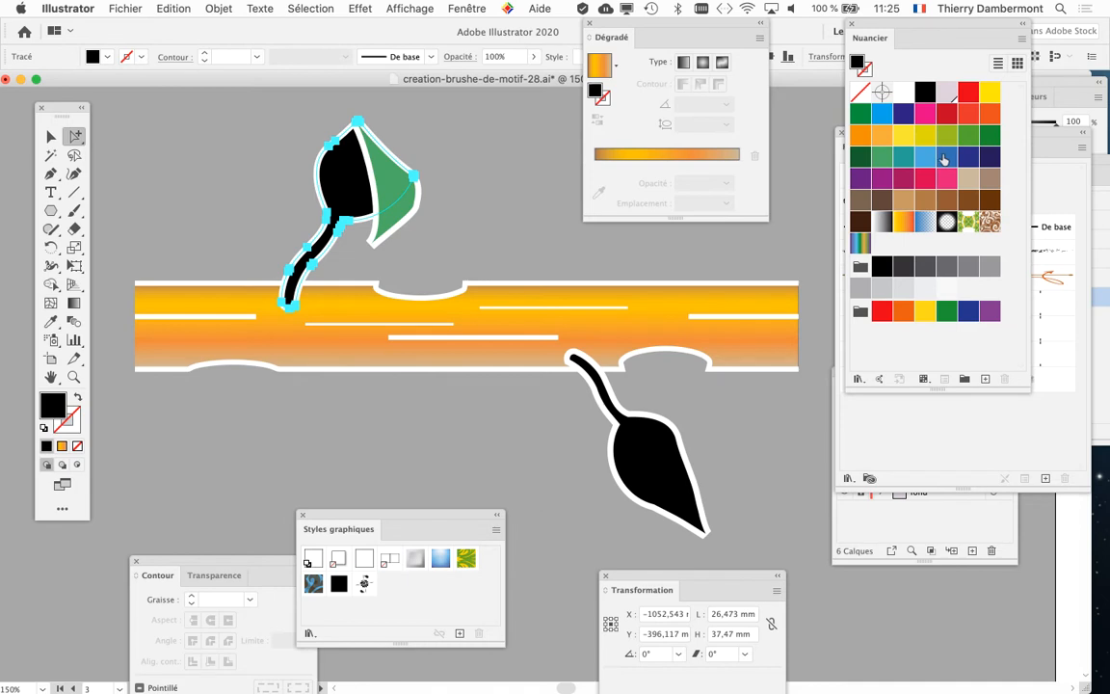
left_click(879, 161)
Fill the lower leaf and its stem with lime green and deselect it
left_click(602, 414)
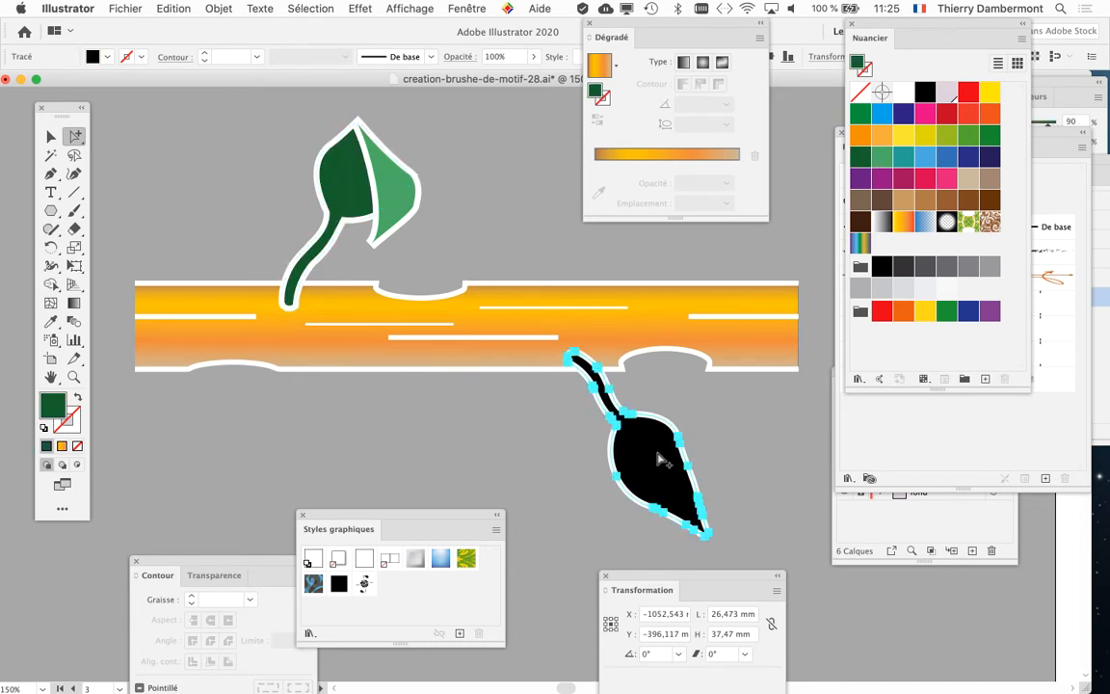
left_click(943, 137)
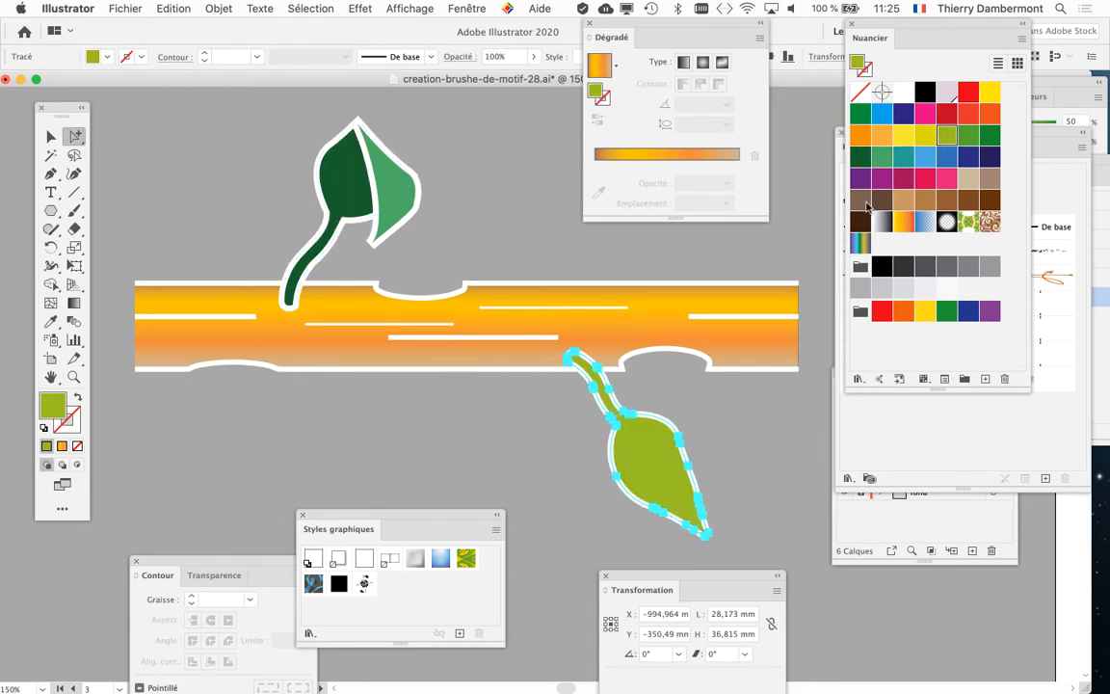
left_click(756, 446)
Try to replace the side tile of the last leafy pattern brush with the whole coloured branch motif
left_click_drag(906, 27, 421, 292)
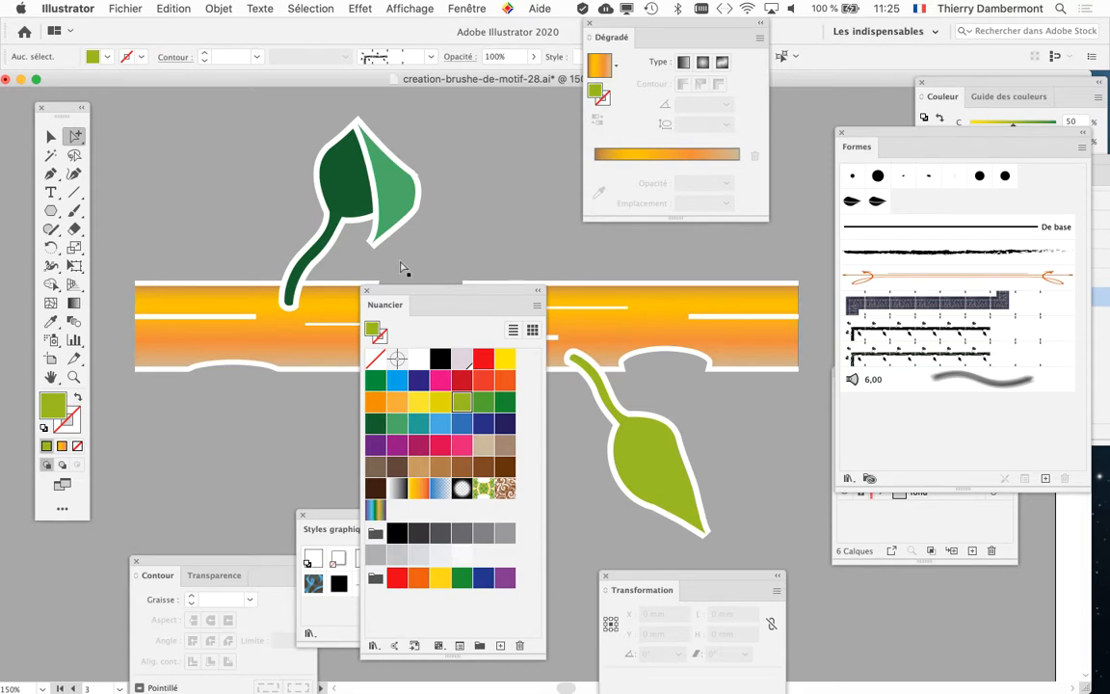
scroll(403, 169, "down", 2)
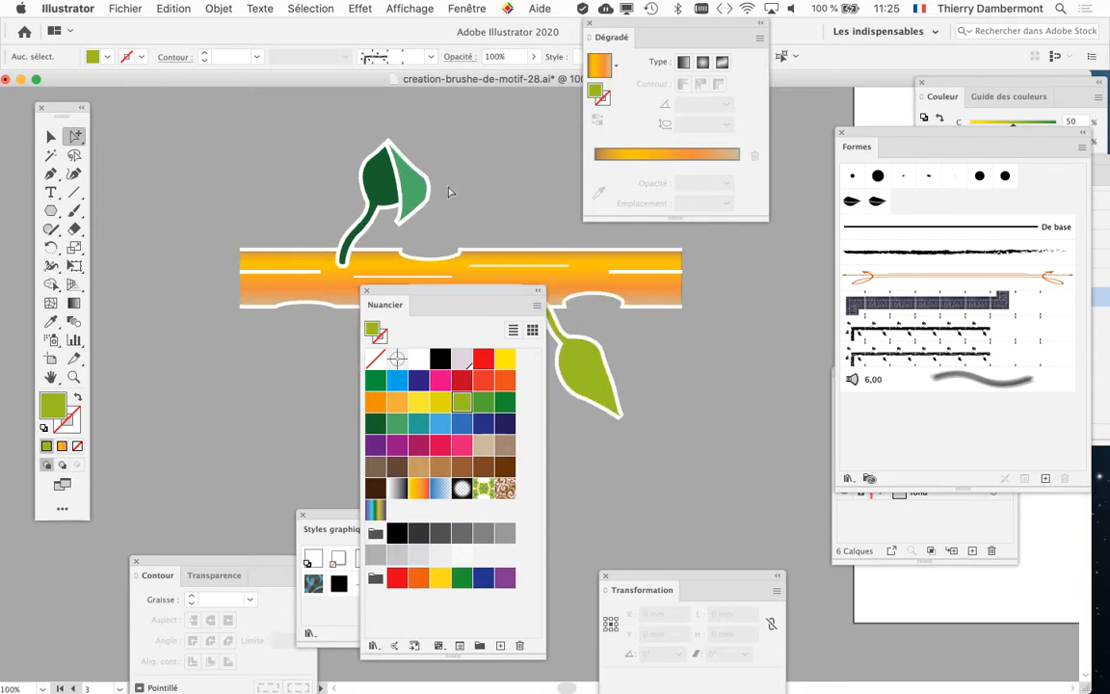
left_click_drag(489, 292, 680, 386)
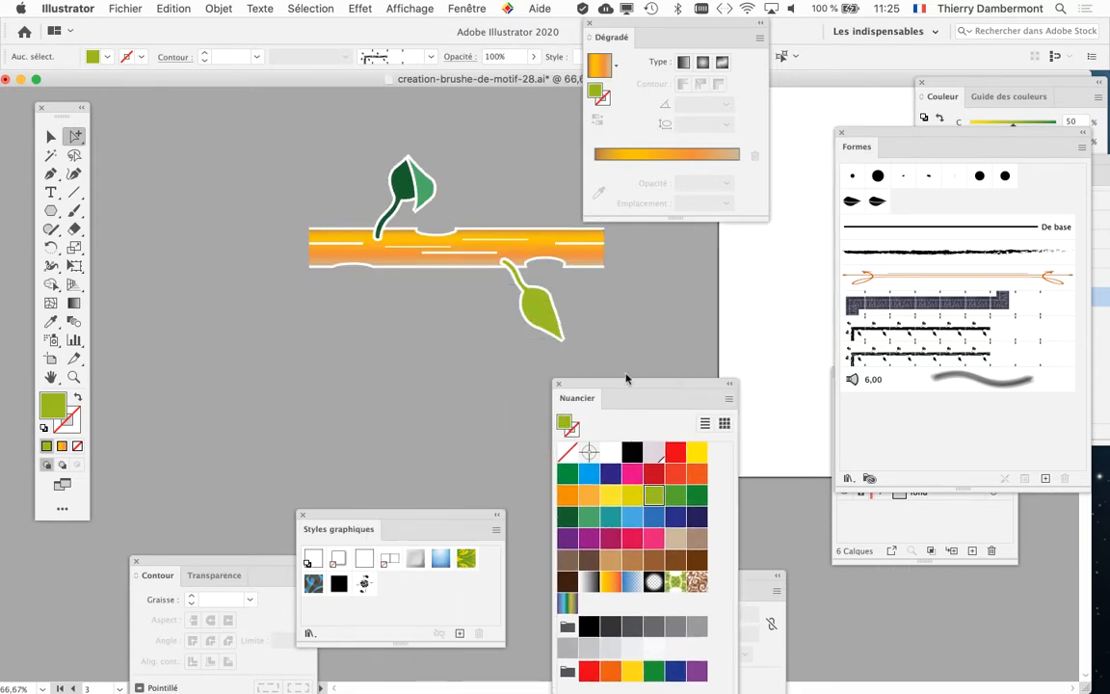
scroll(325, 367, "right", 3)
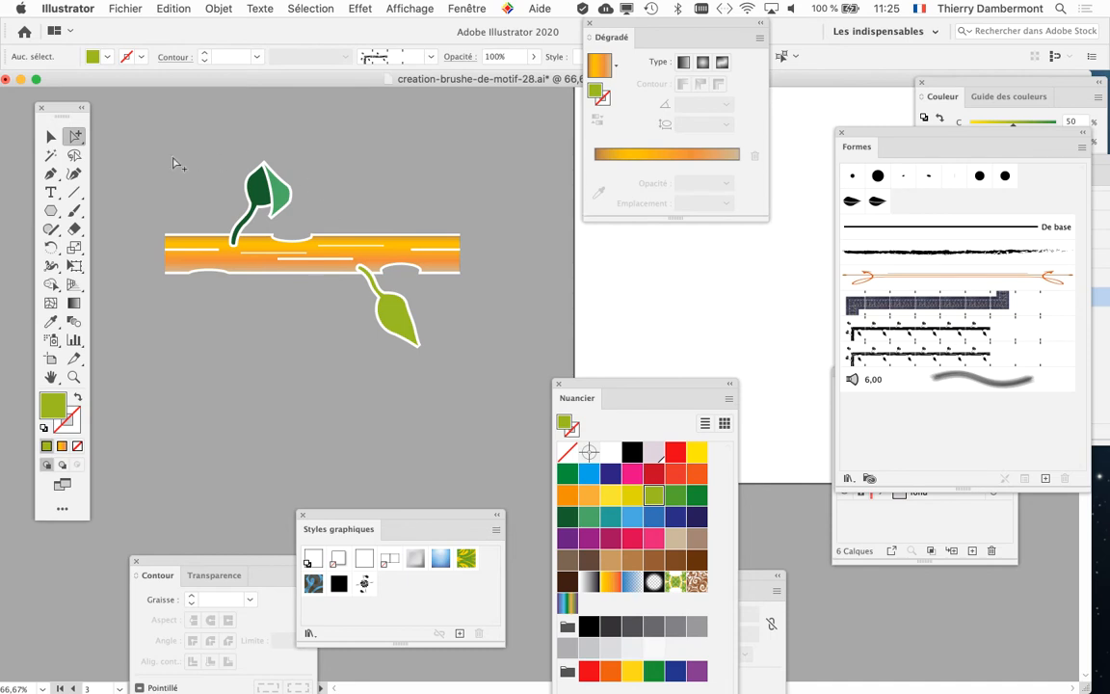
left_click(52, 138)
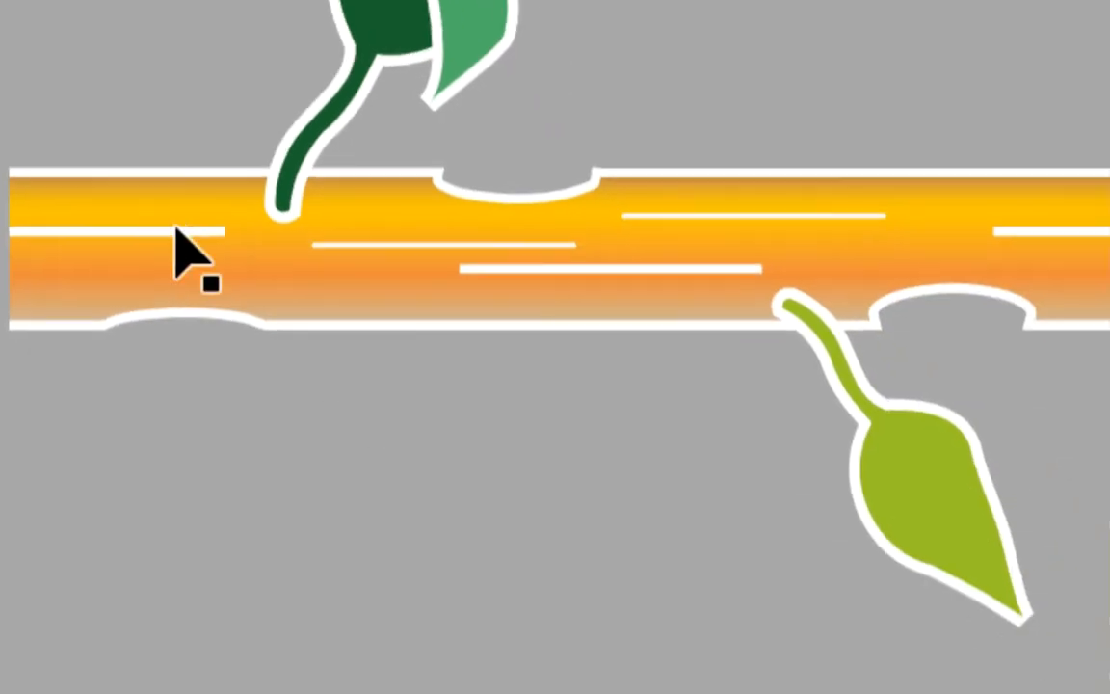
left_click(209, 250)
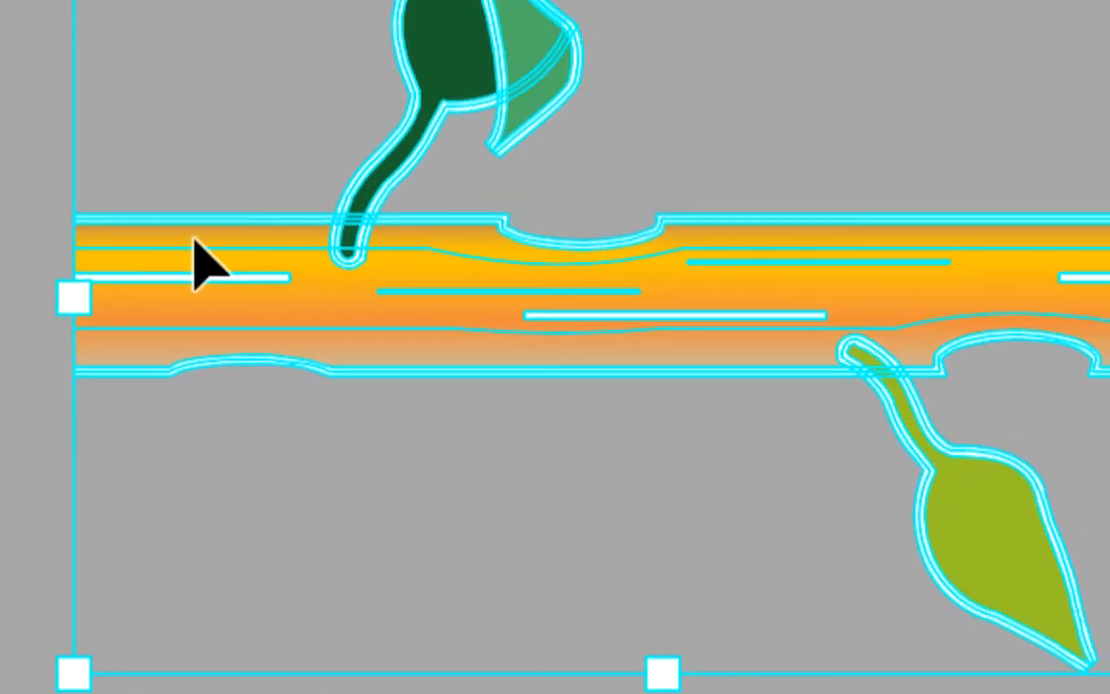
mouse_move(203, 261)
left_mouse_down()
mouse_move(508, 278)
mouse_move(612, 235)
mouse_move(771, 289)
mouse_move(826, 592)
mouse_move(697, 570)
mouse_move(838, 570)
left_mouse_up()
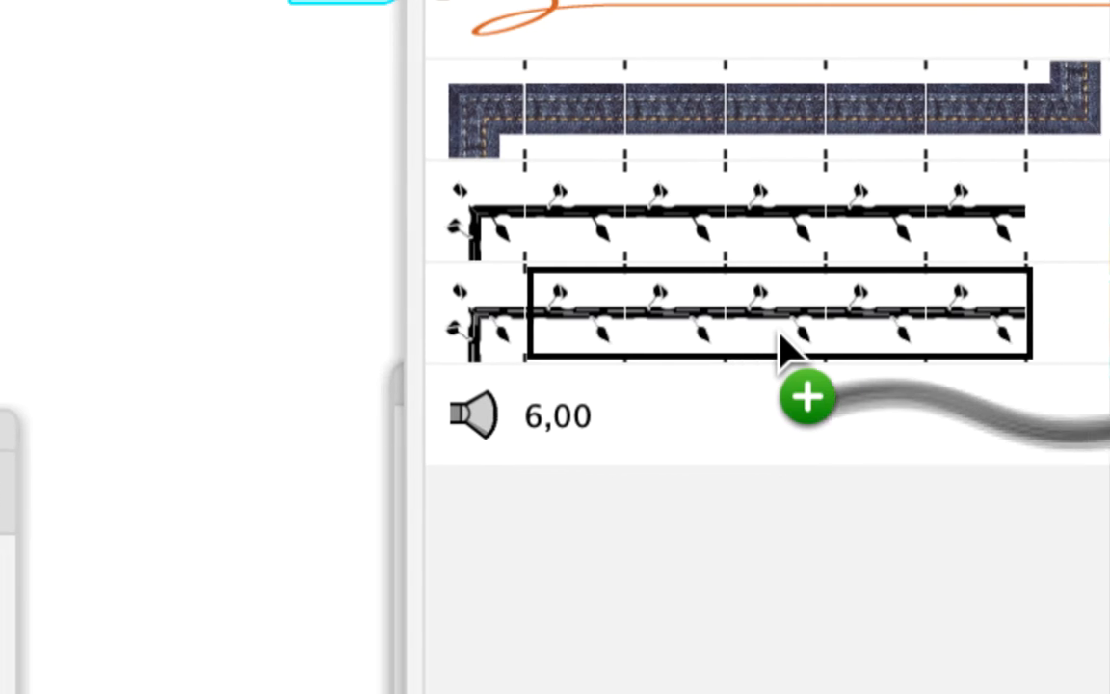
mouse_move(781, 337)
left_mouse_down()
mouse_move(812, 347)
mouse_move(759, 349)
left_mouse_up()
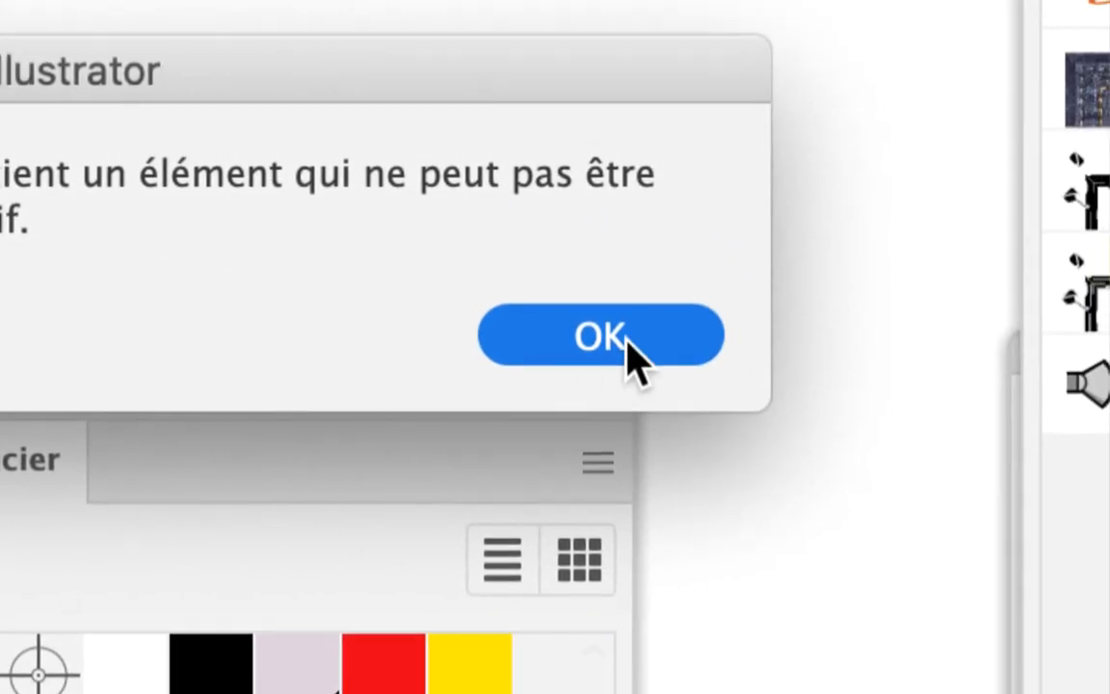
left_click(628, 338)
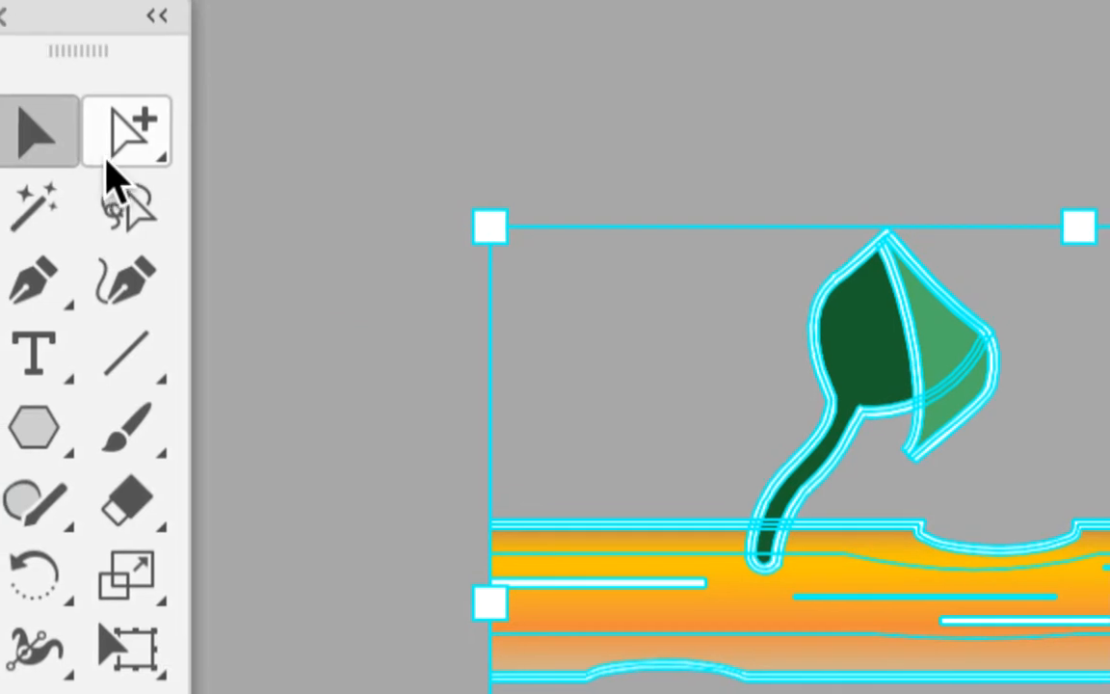
Expand the branch body's gradient fill into 5 objects and deselect the artwork
left_click(108, 154)
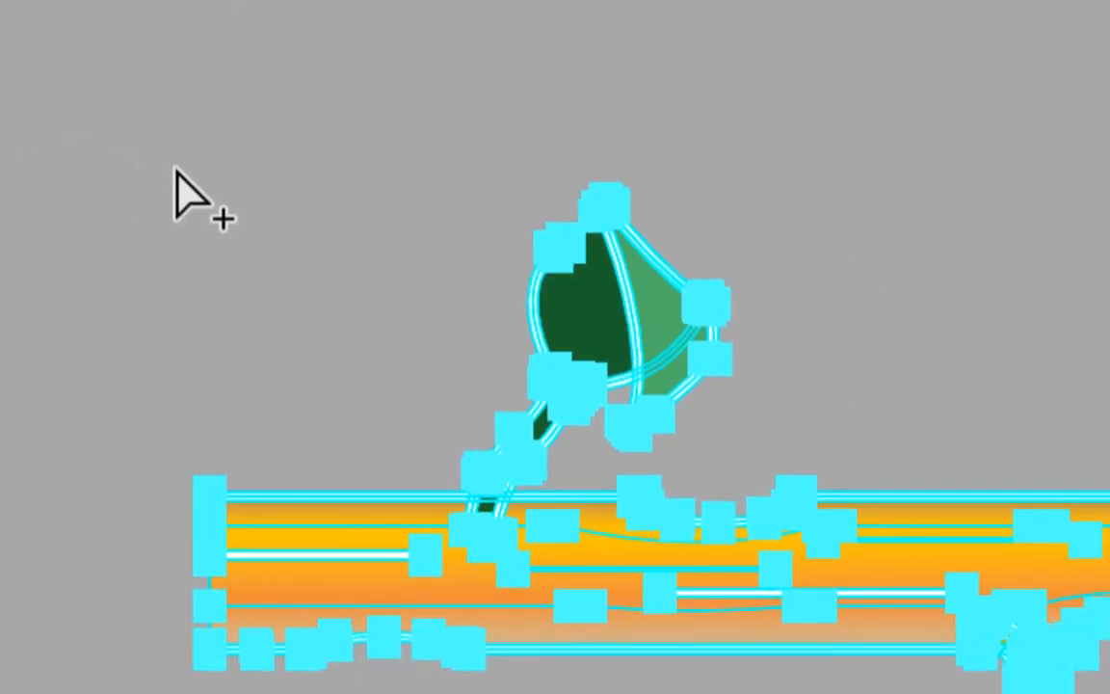
left_click(175, 169)
left_click(198, 243)
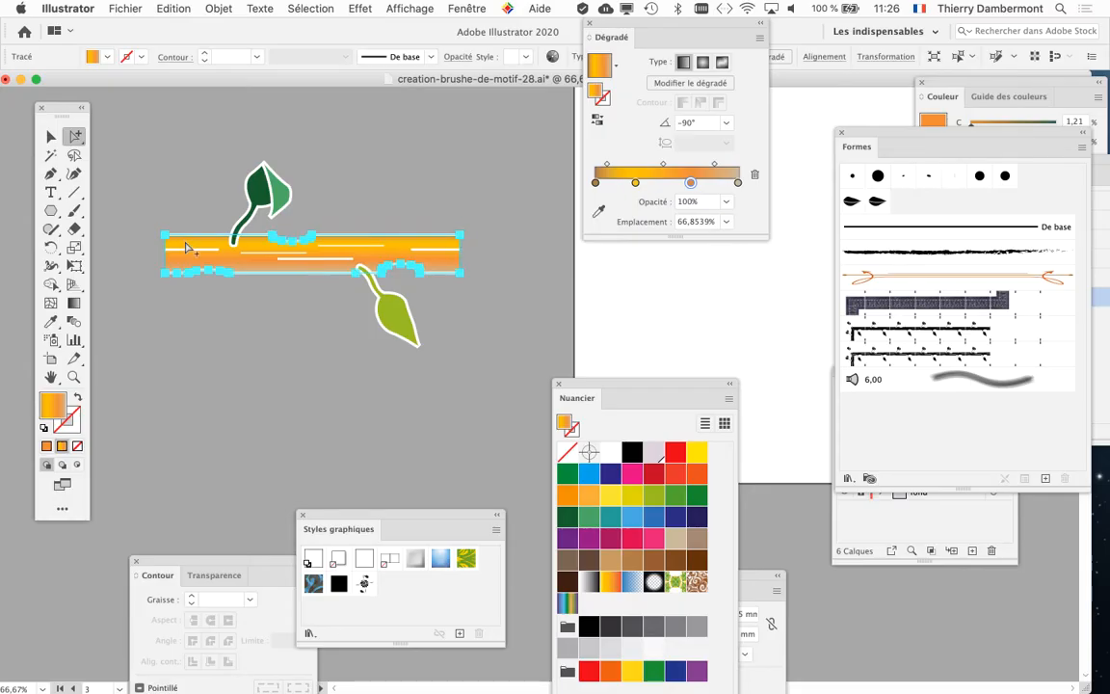
left_click(218, 8)
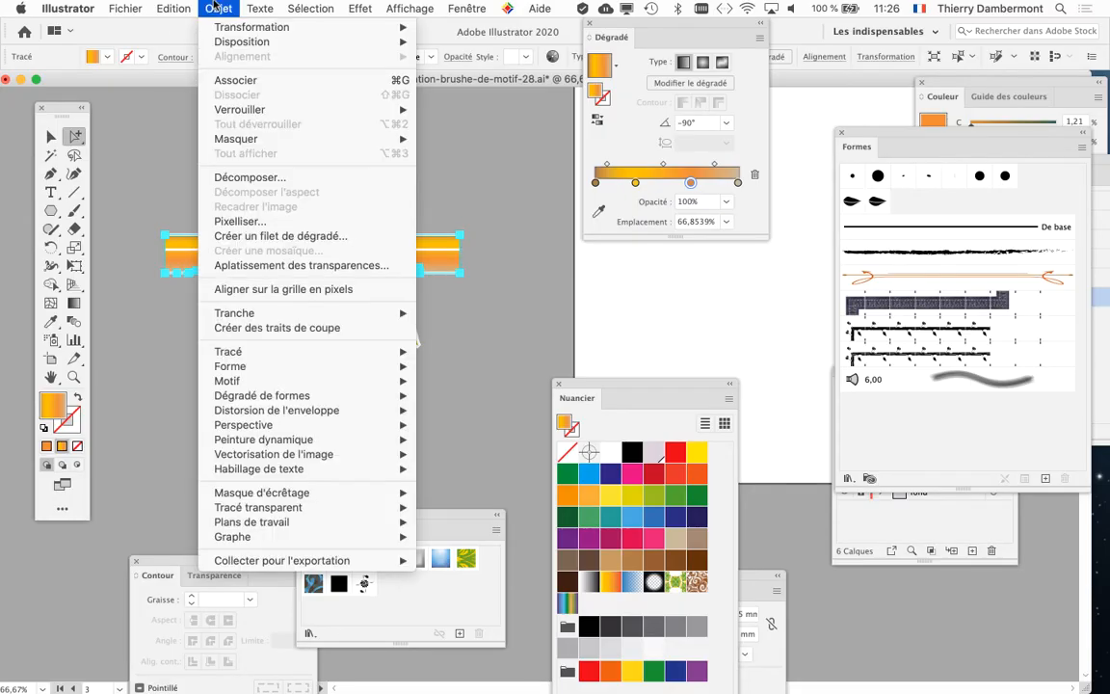
left_click(248, 177)
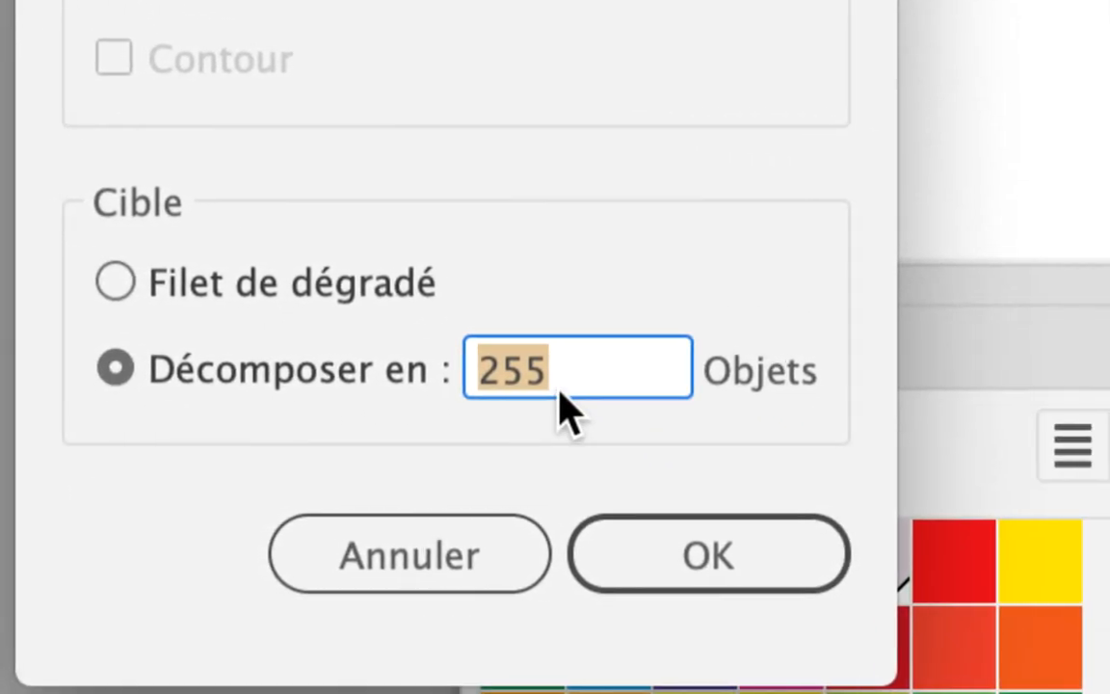
left_click(560, 375)
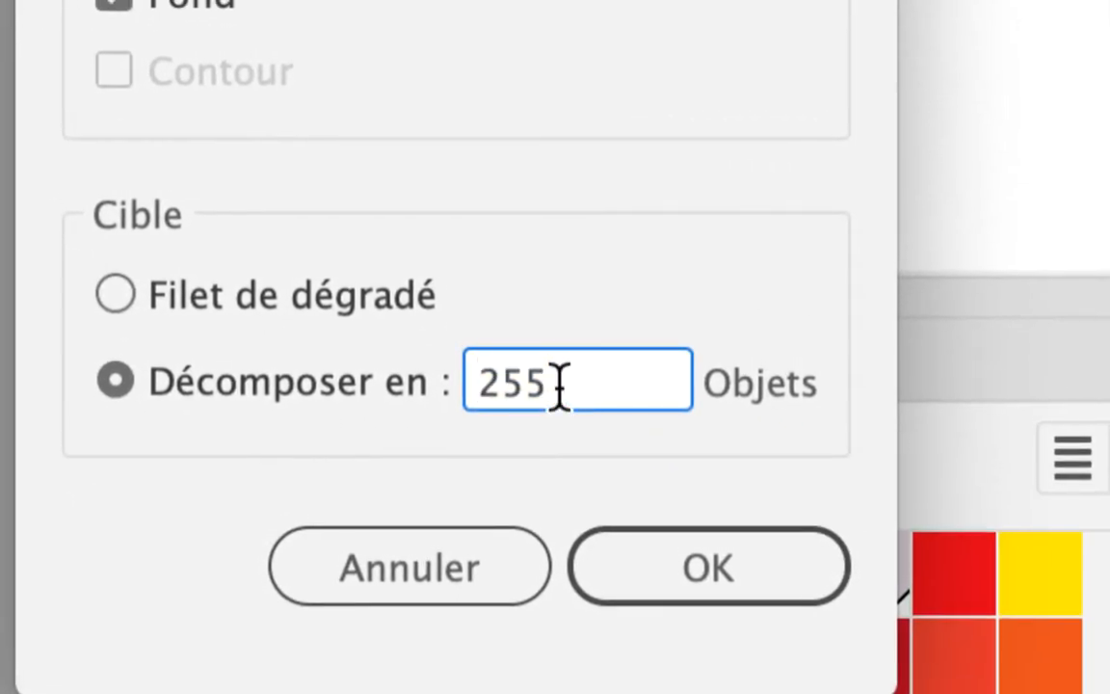
left_click_drag(560, 377, 431, 397)
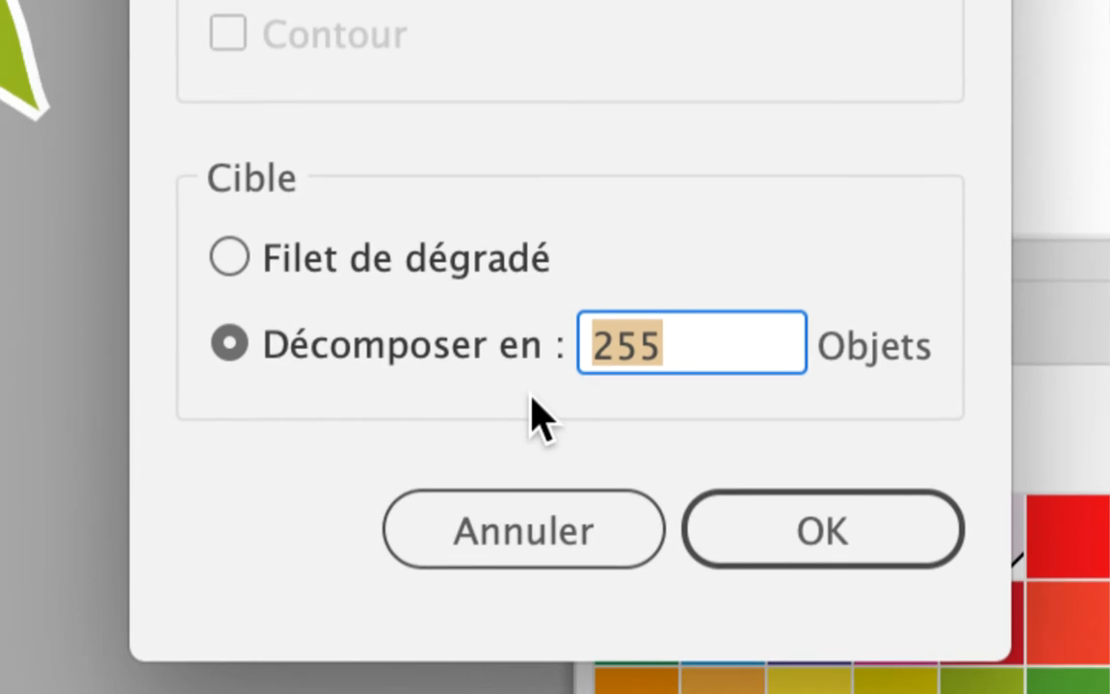
type("10")
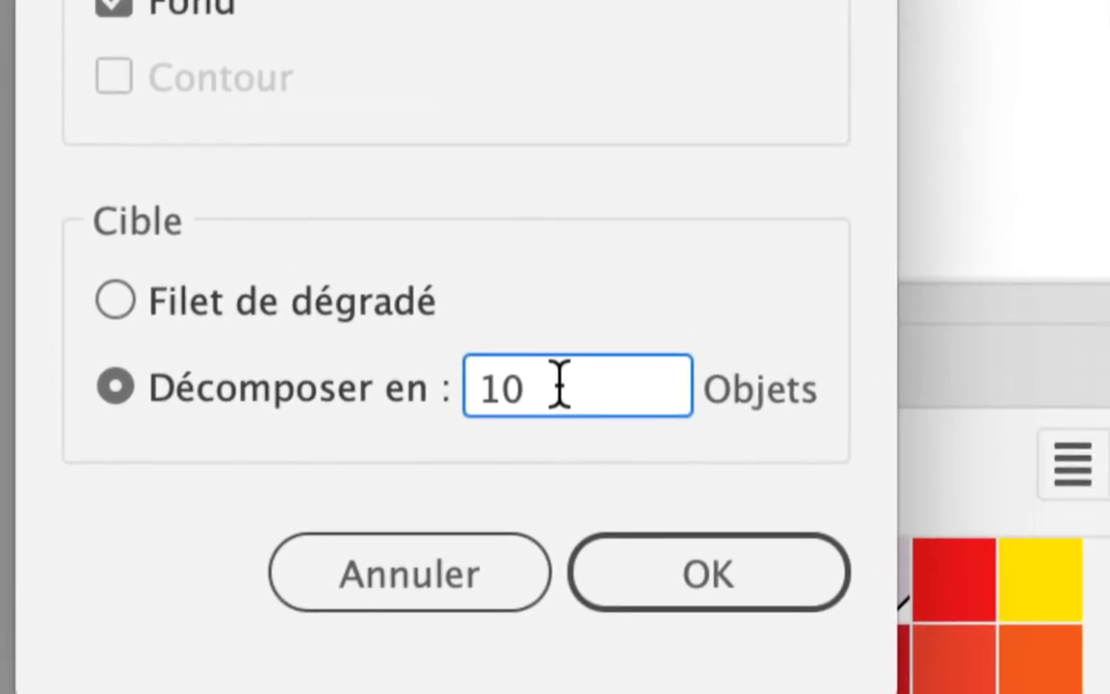
left_click_drag(671, 343, 551, 333)
type("5")
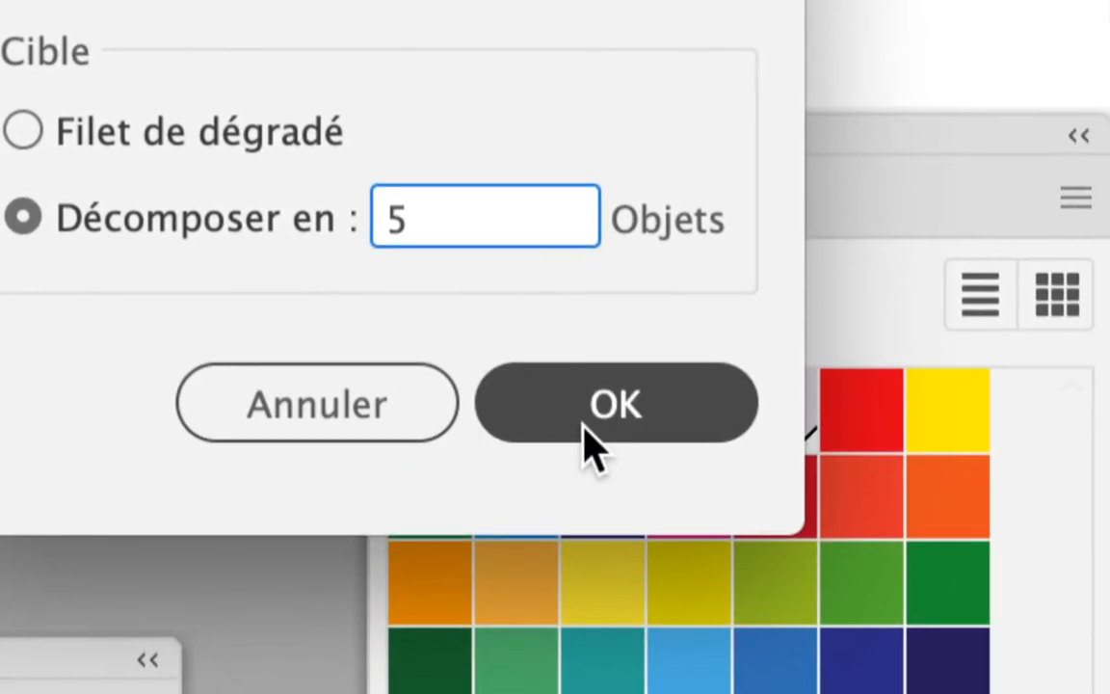
left_click(906, 545)
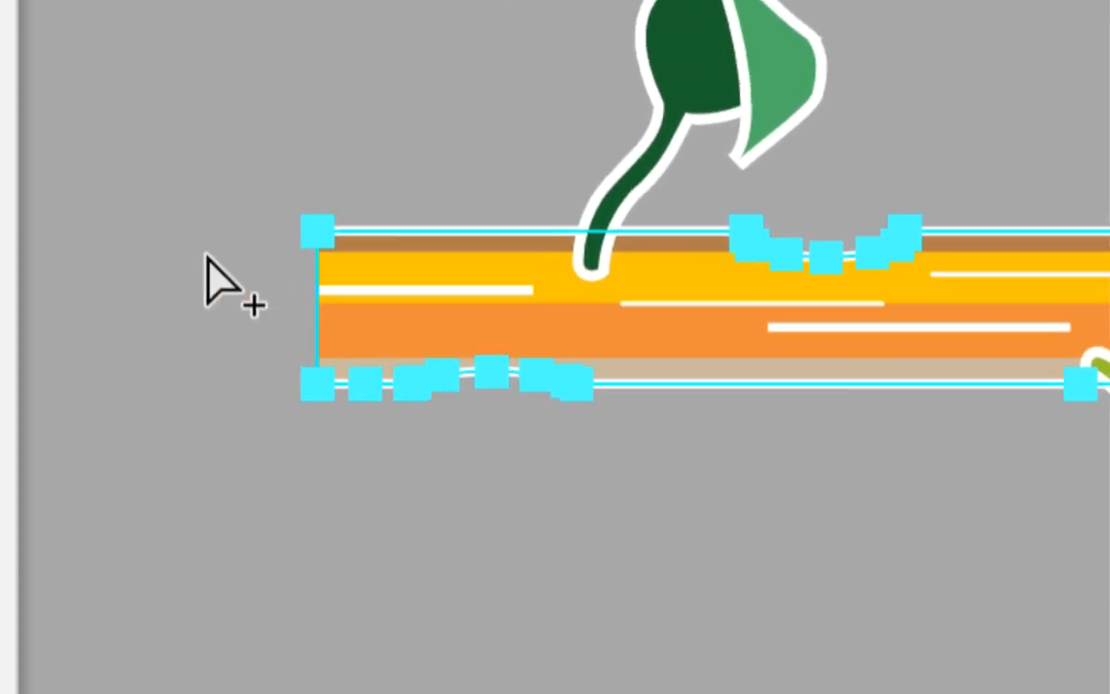
left_click(205, 254)
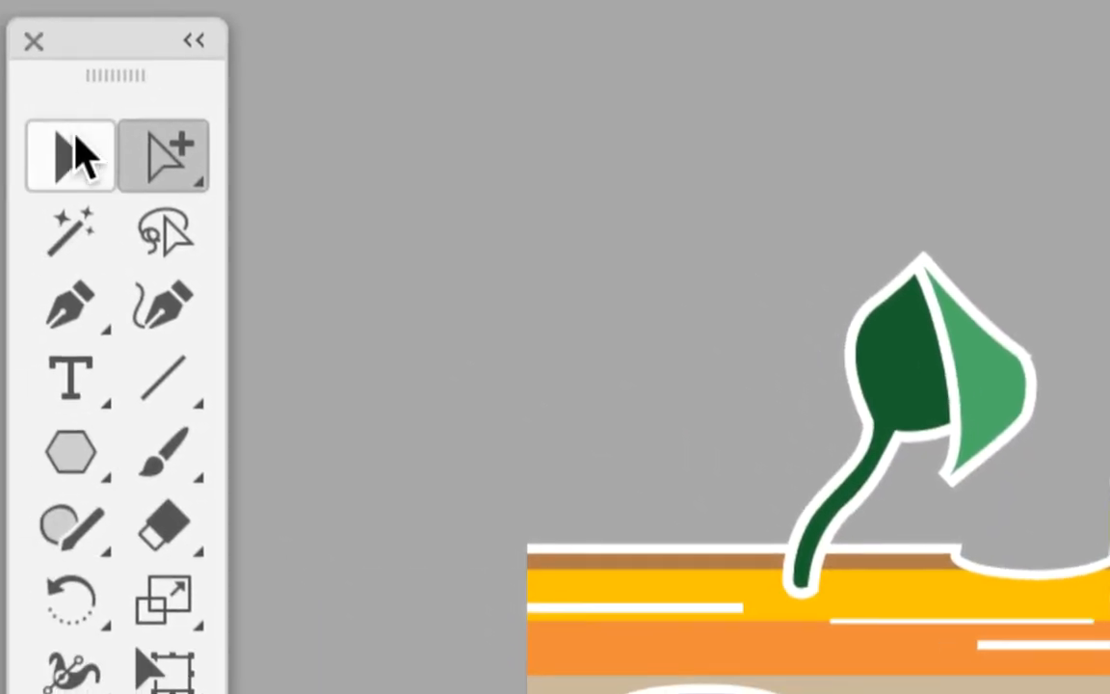
Replace the side tile of the last leafy pattern brush with the whole coloured motif and apply the change to existing strokes
left_click(77, 154)
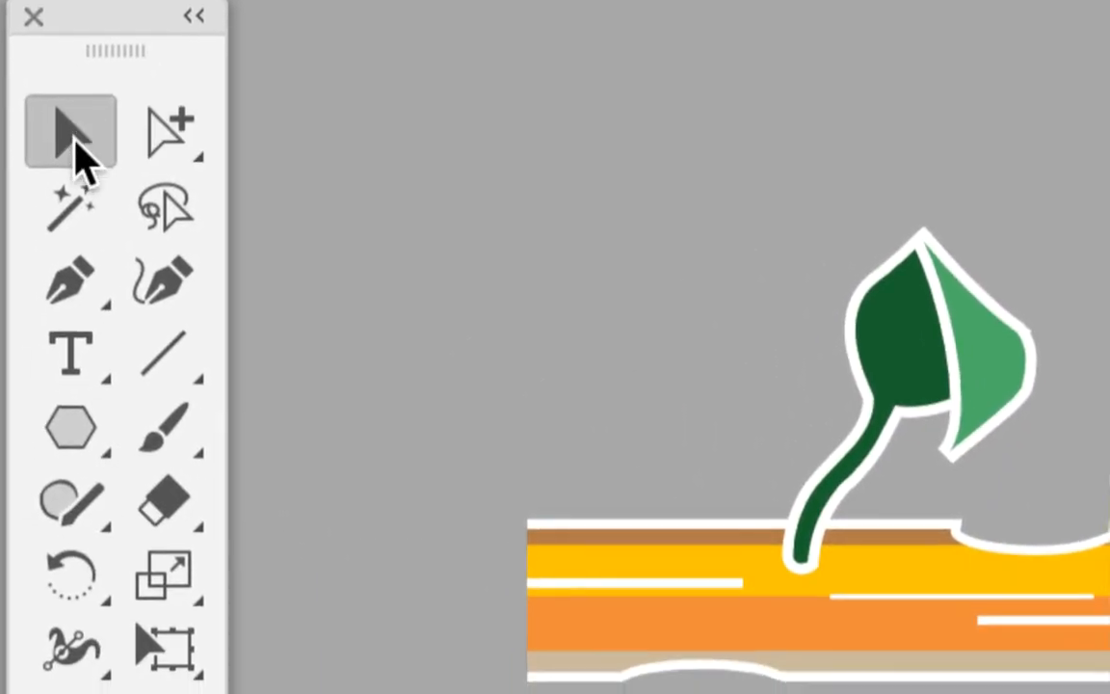
left_click(557, 583)
mouse_move(171, 223)
left_mouse_down()
mouse_move(619, 302)
mouse_move(750, 337)
mouse_move(944, 264)
mouse_move(918, 254)
left_mouse_up()
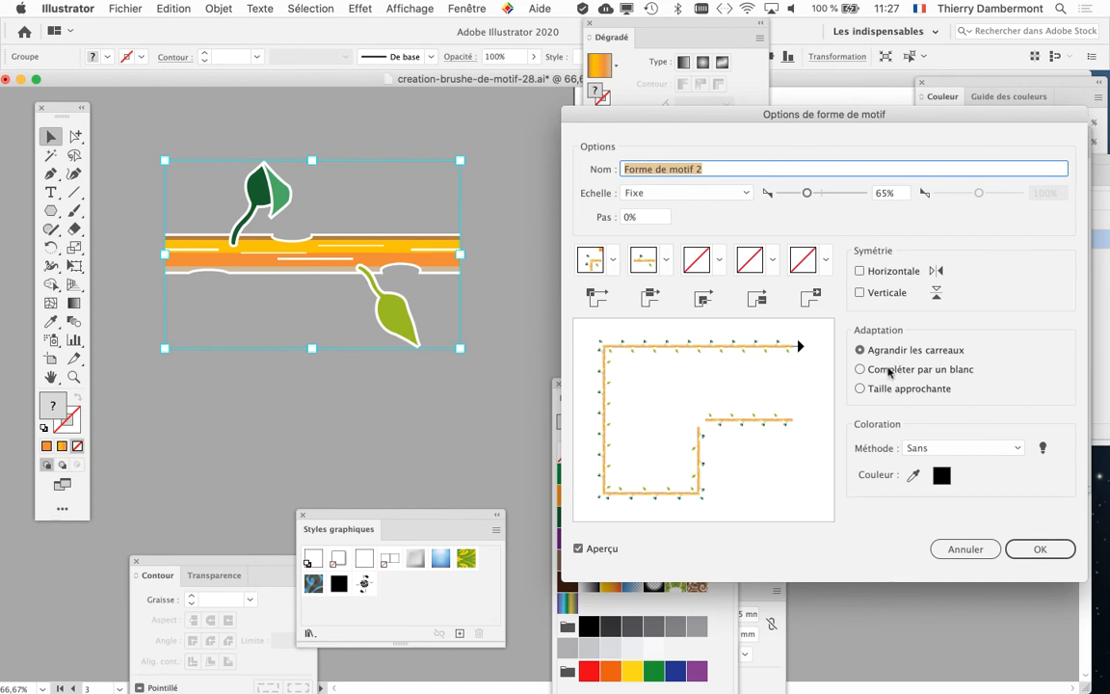
left_click(1029, 550)
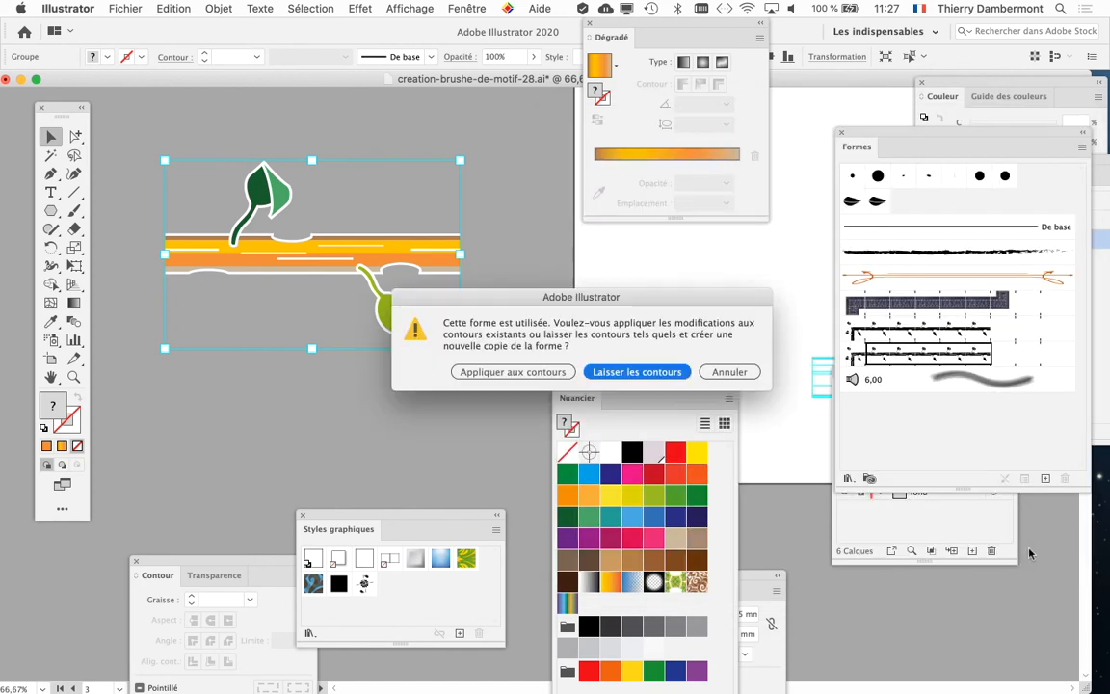
left_click(516, 372)
Examine how the coloured branch brush renders along the outlines of the Lorem ipsum lettering
scroll(500, 364, "down", 4)
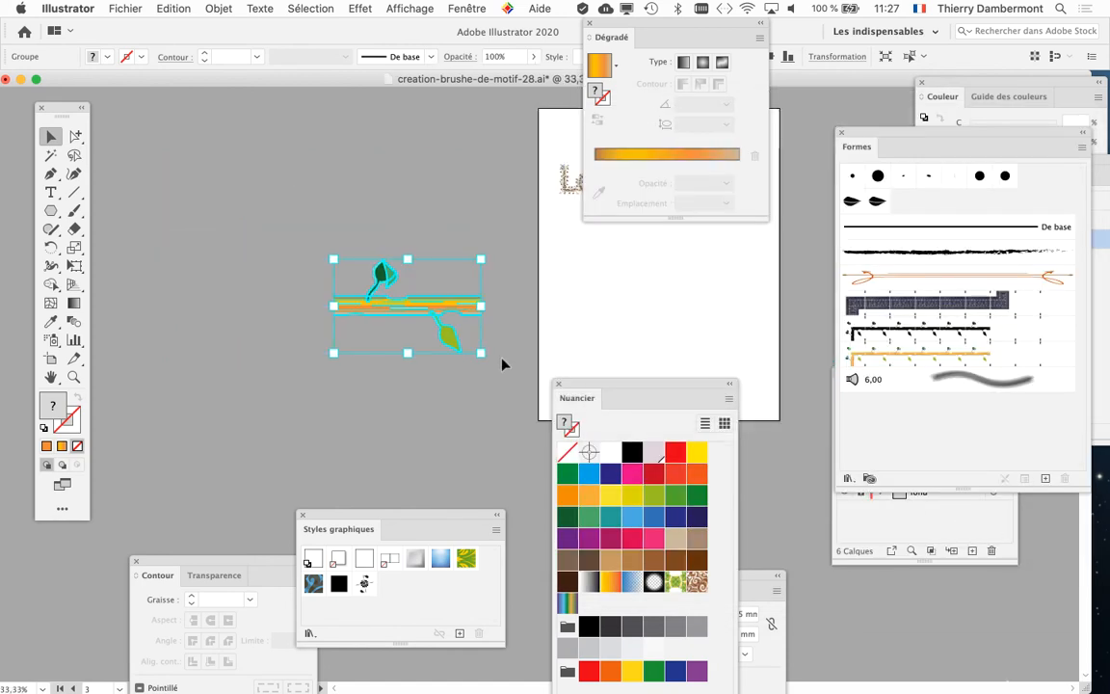
key("shift+F8")
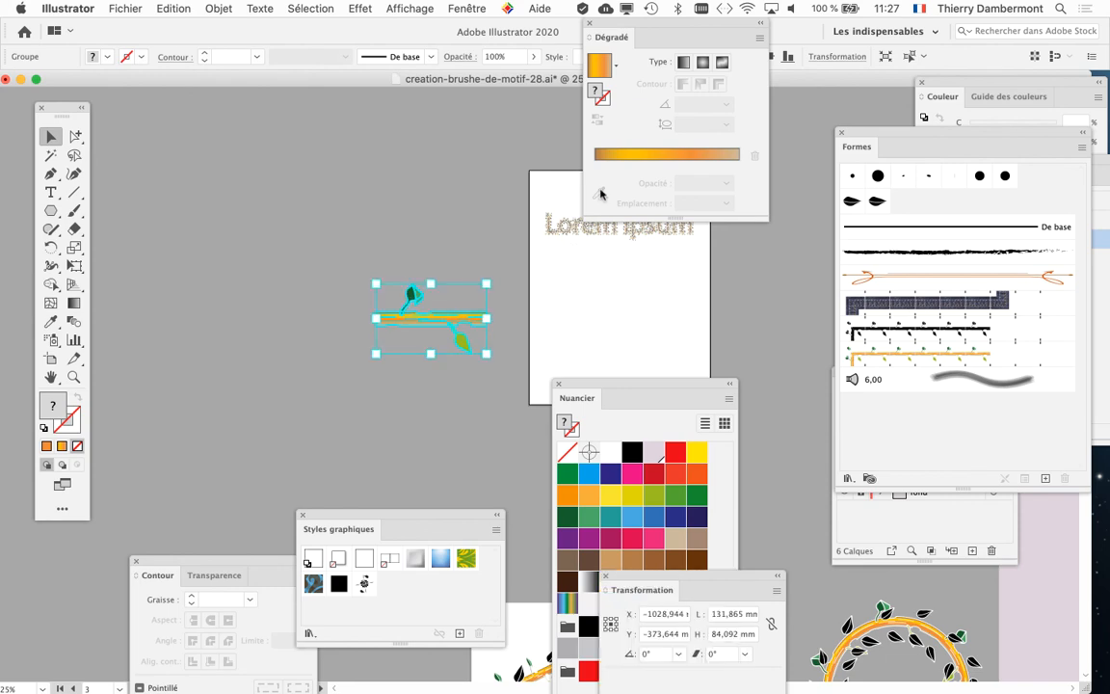
scroll(578, 230, "up", 8)
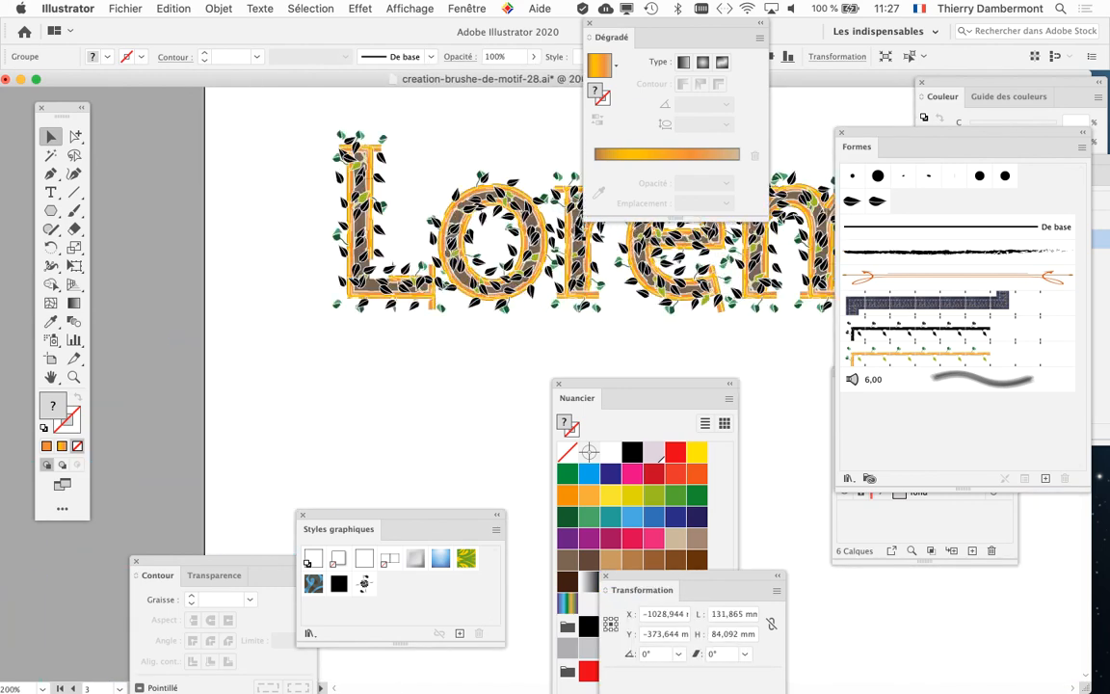
scroll(521, 212, "up", 3)
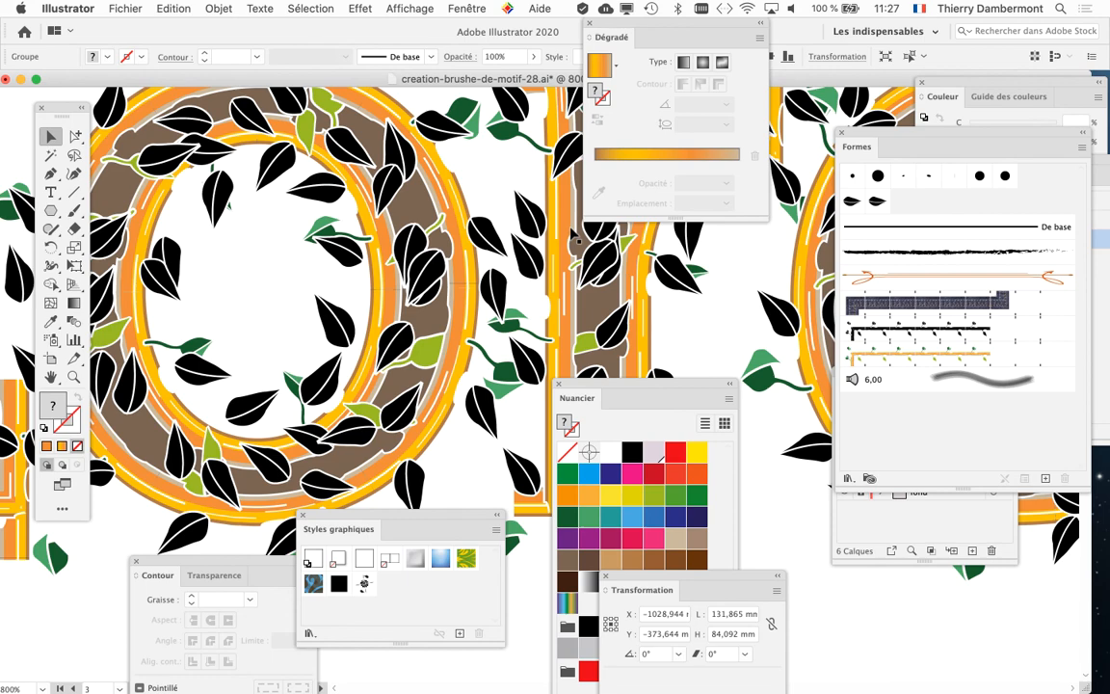
scroll(531, 310, "down", 3)
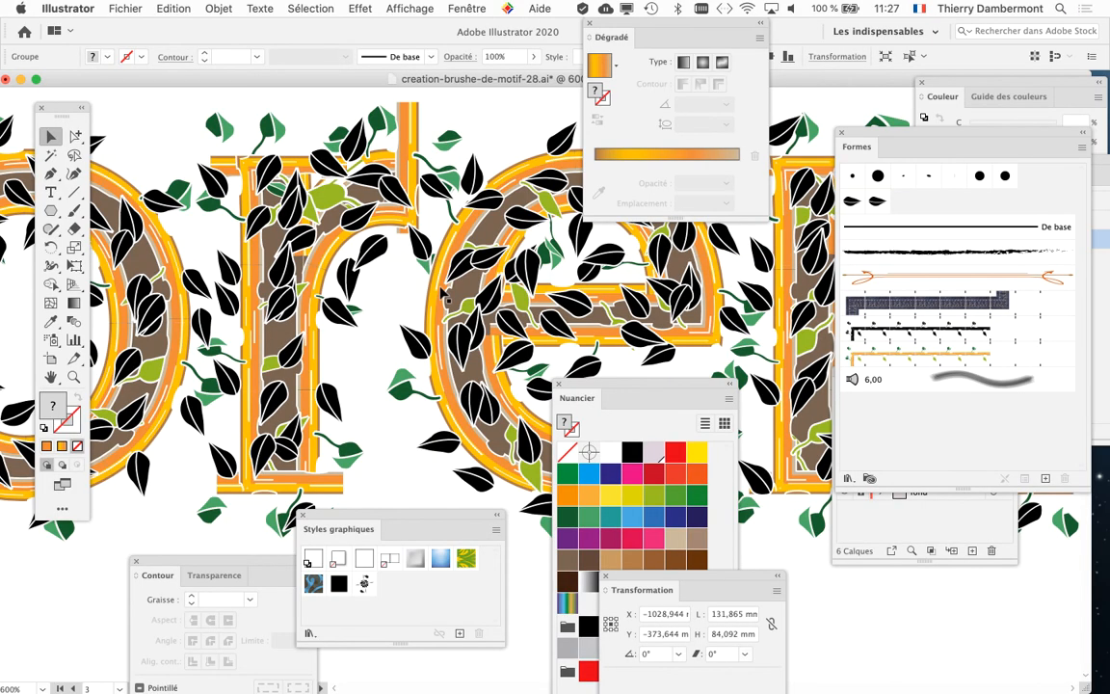
scroll(409, 272, "down", 2)
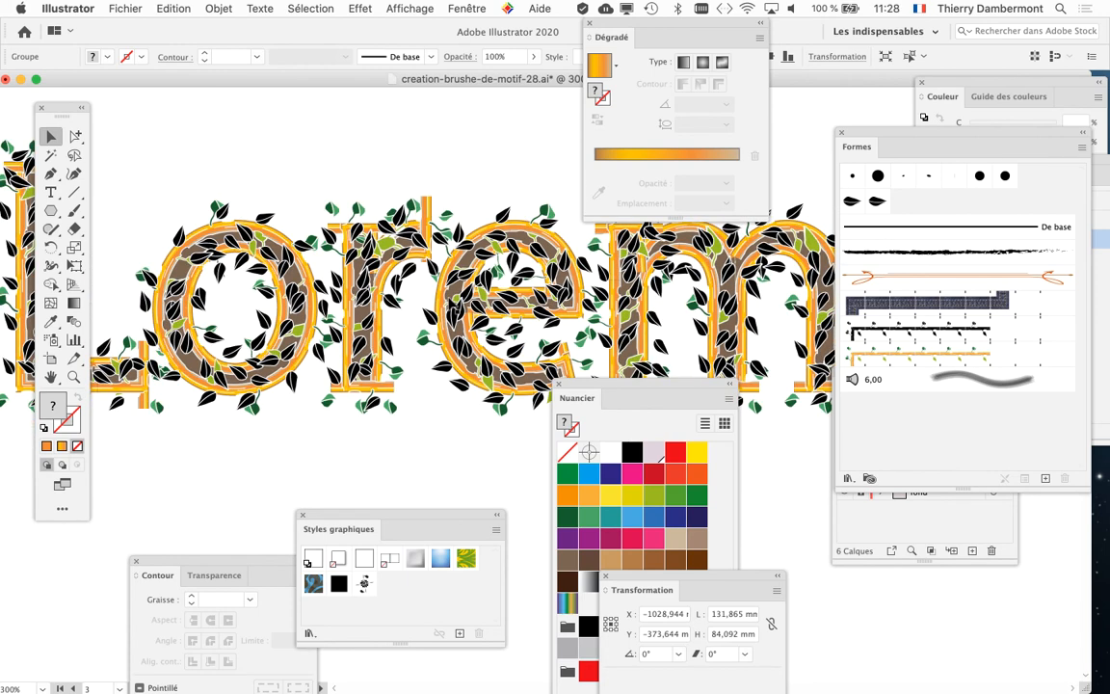
Save a copy of the document as creation-brushe-de-motif-29.ai in Adobe Illustrator format, accepting the save options
left_click(124, 9)
left_click(156, 136)
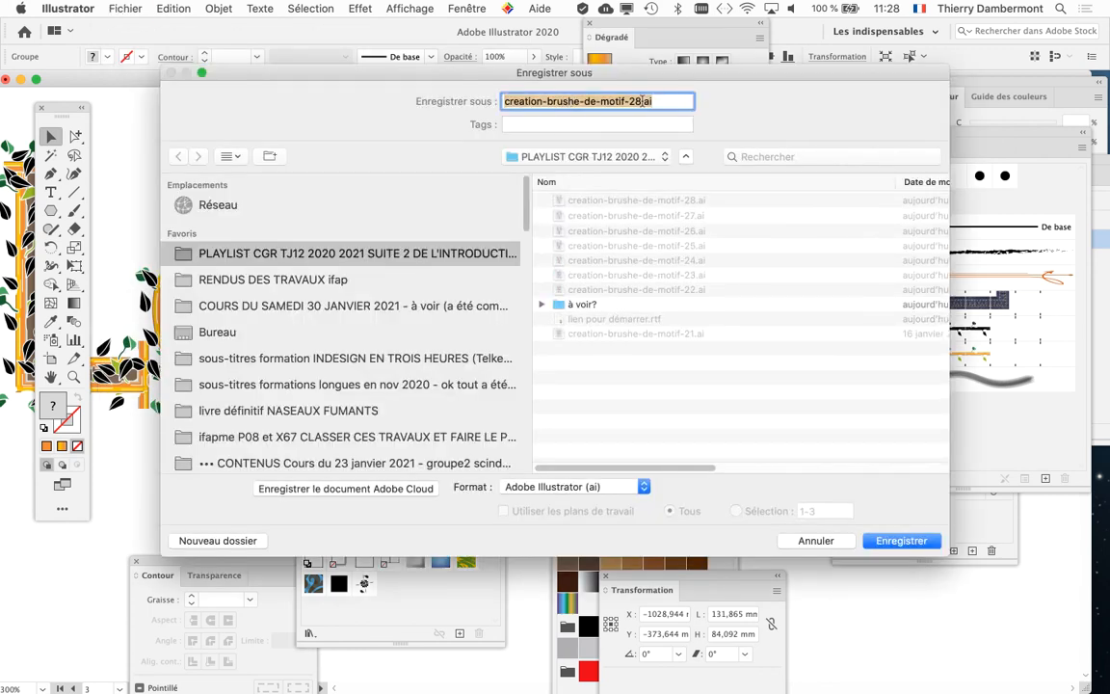
left_click(643, 101)
key("shift+Left")
type("9")
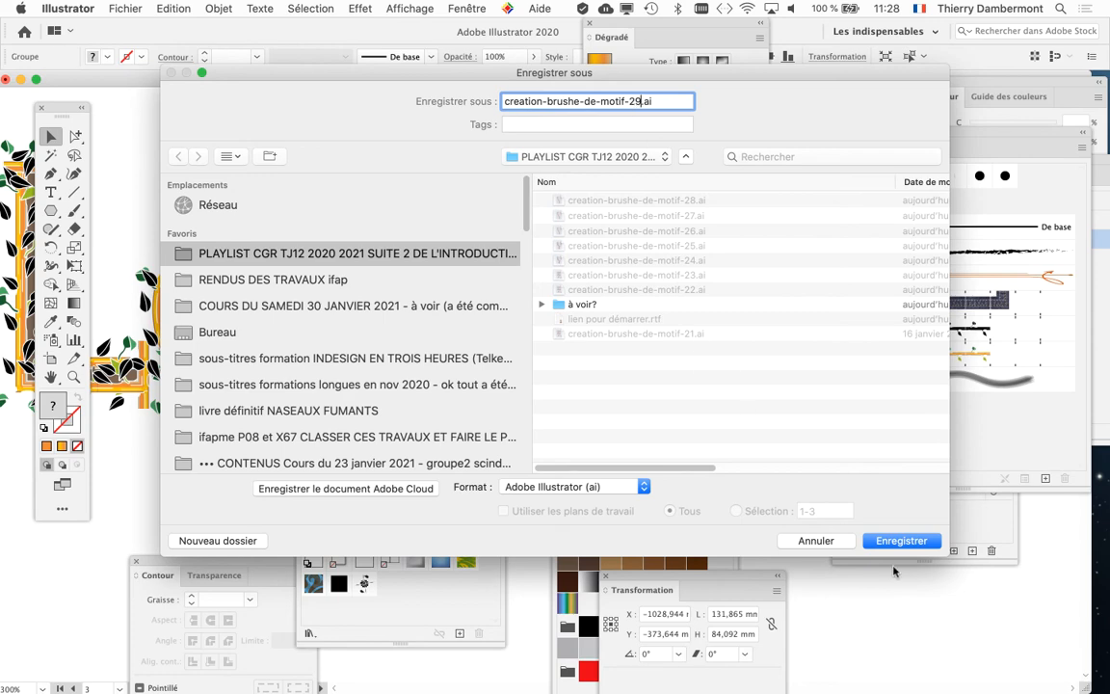
left_click(896, 537)
left_click(742, 592)
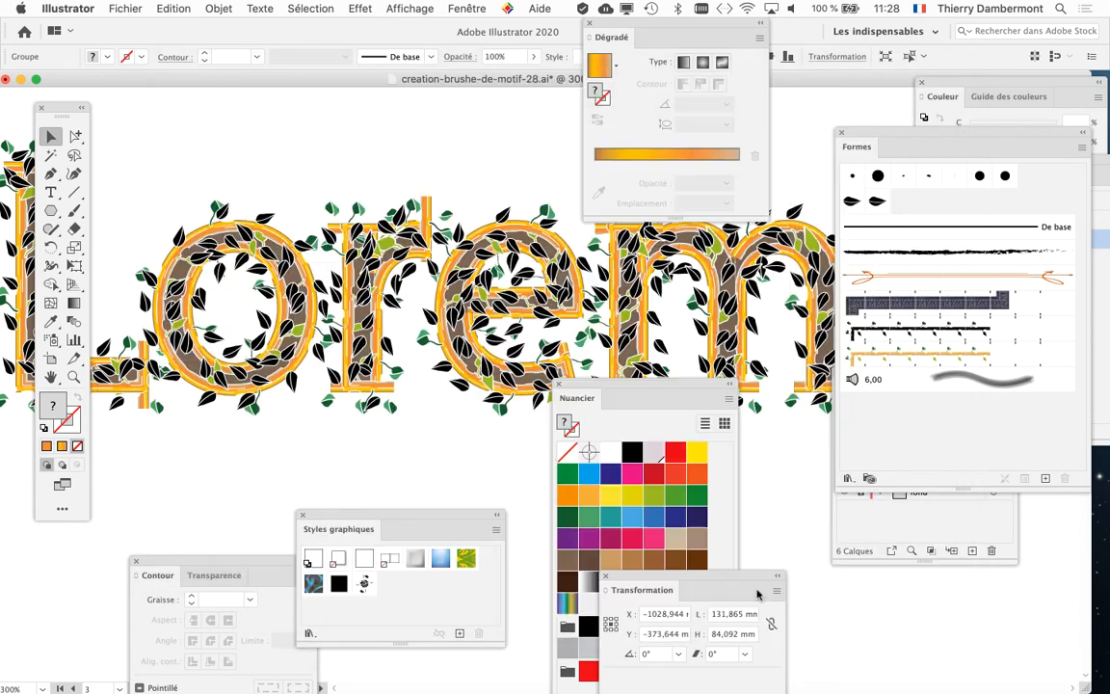